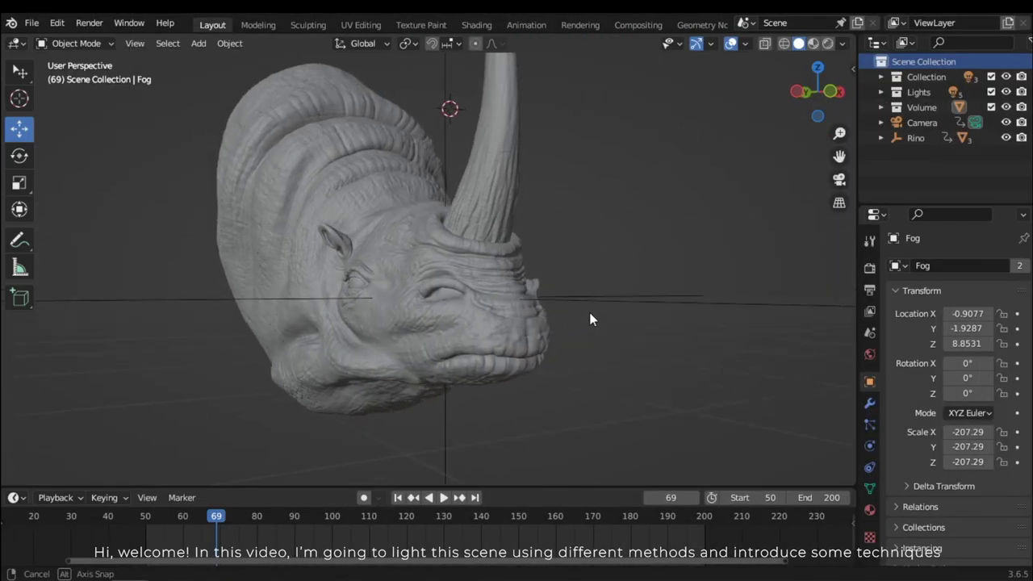
Switch to the selection tool and select the rhino's horn
middle_drag(589, 320, 626, 328)
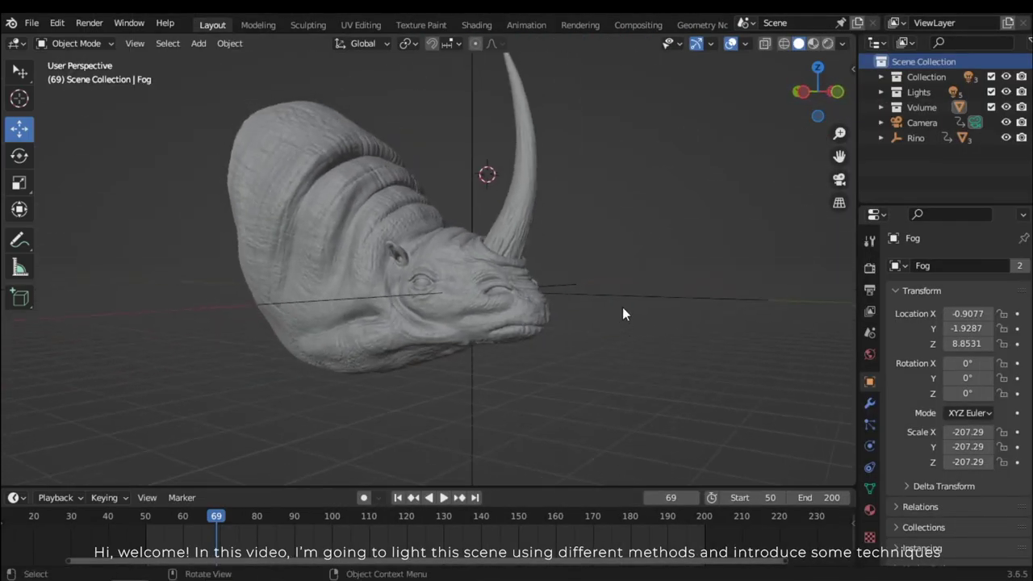
middle_drag(631, 363, 526, 313)
key(w)
click(477, 265)
middle_drag(474, 288, 463, 350)
Enlarge the timeline area and turn it into a Shader Editor showing the World shader
drag(266, 485, 285, 351)
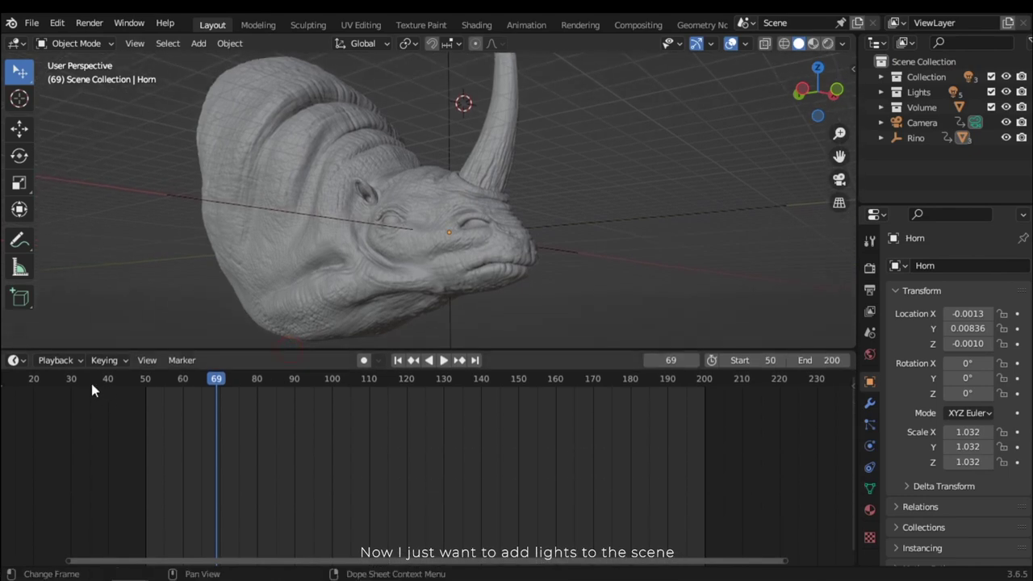
click(16, 360)
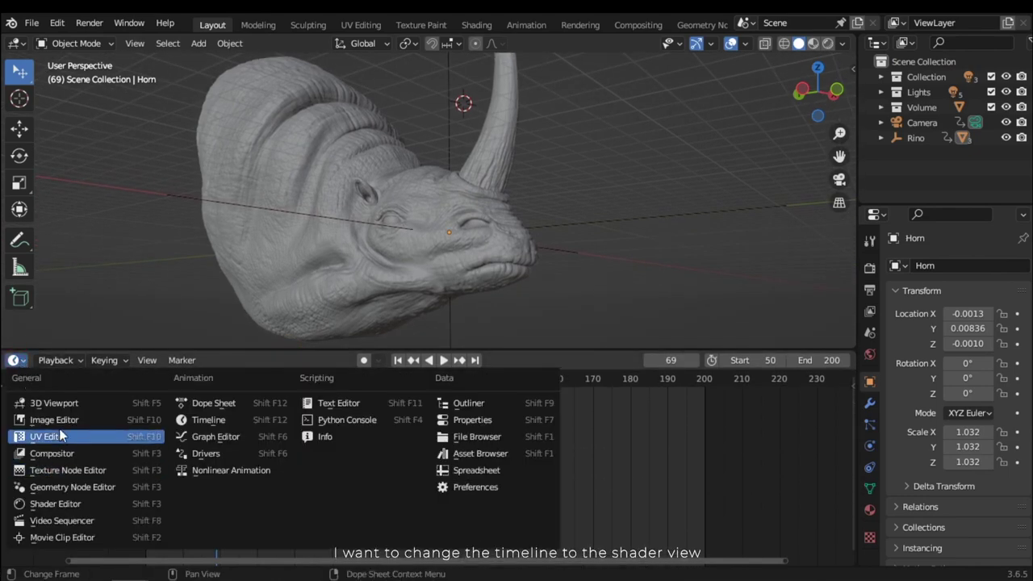
click(50, 503)
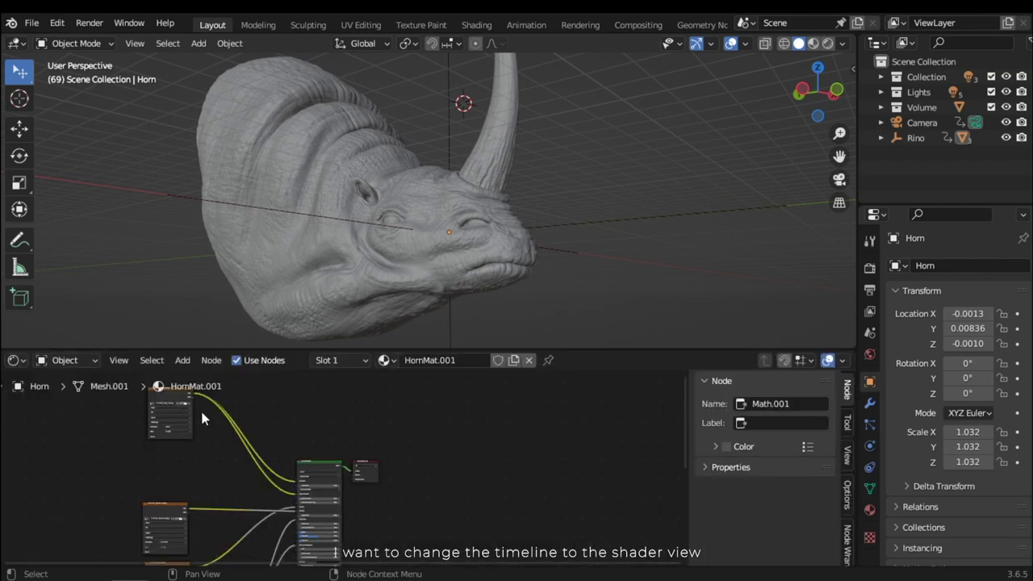
click(44, 363)
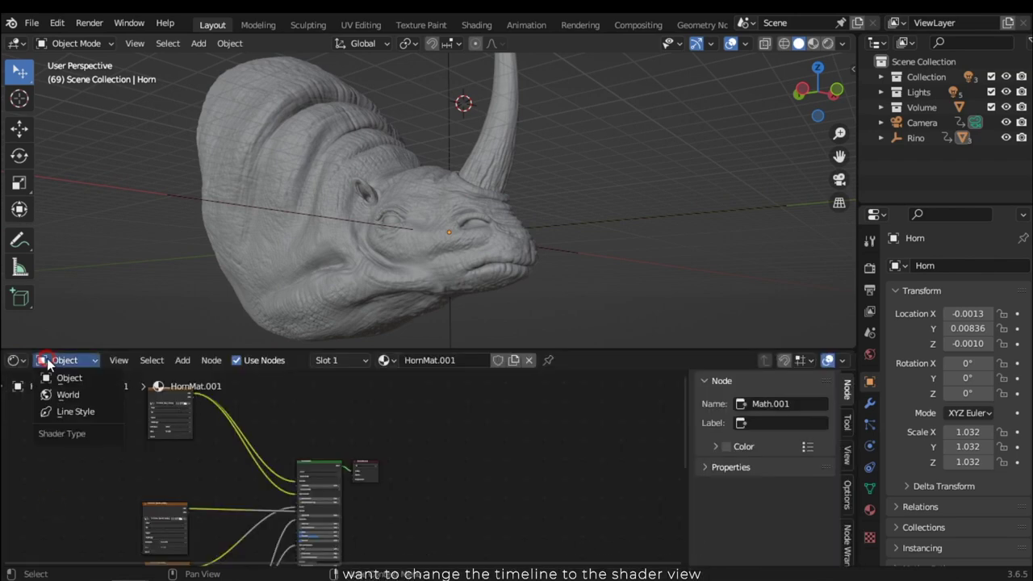
click(54, 395)
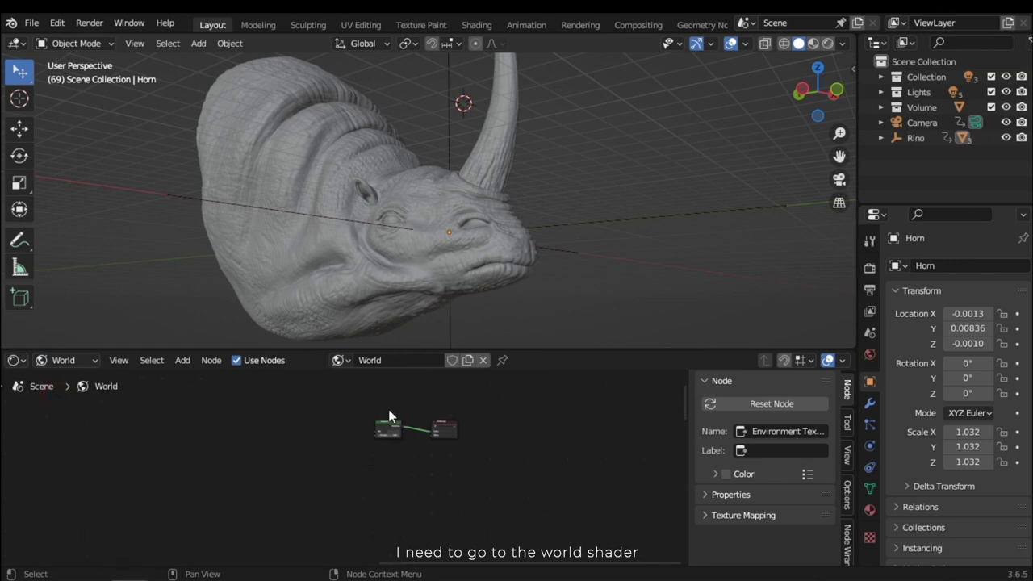
Add an Environment Texture node in front of the Background node in the World shader
scroll(430, 409, up, 4)
middle_drag(375, 438, 426, 454)
scroll(317, 467, down, 1)
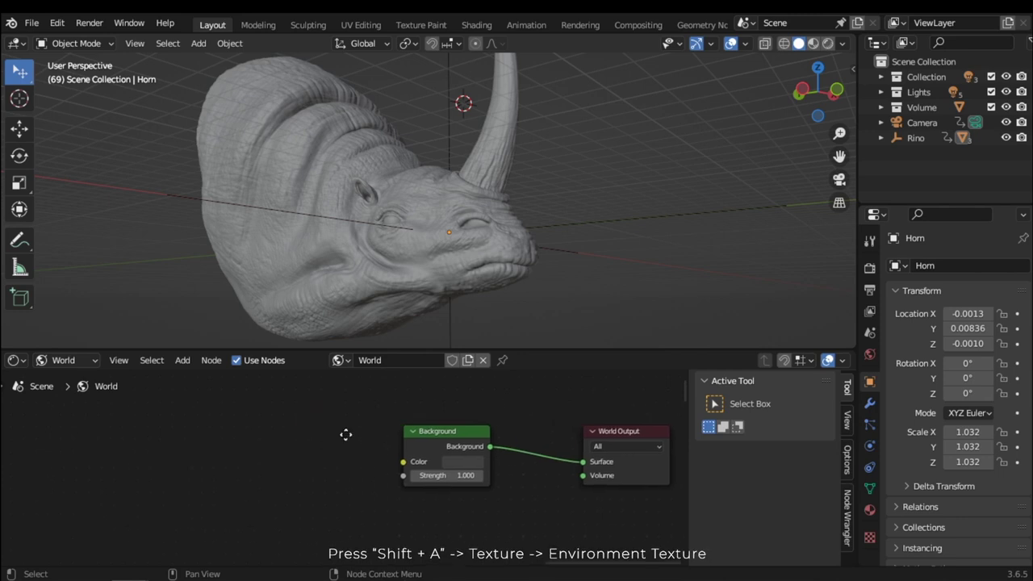
middle_drag(345, 434, 369, 421)
key(shift+a)
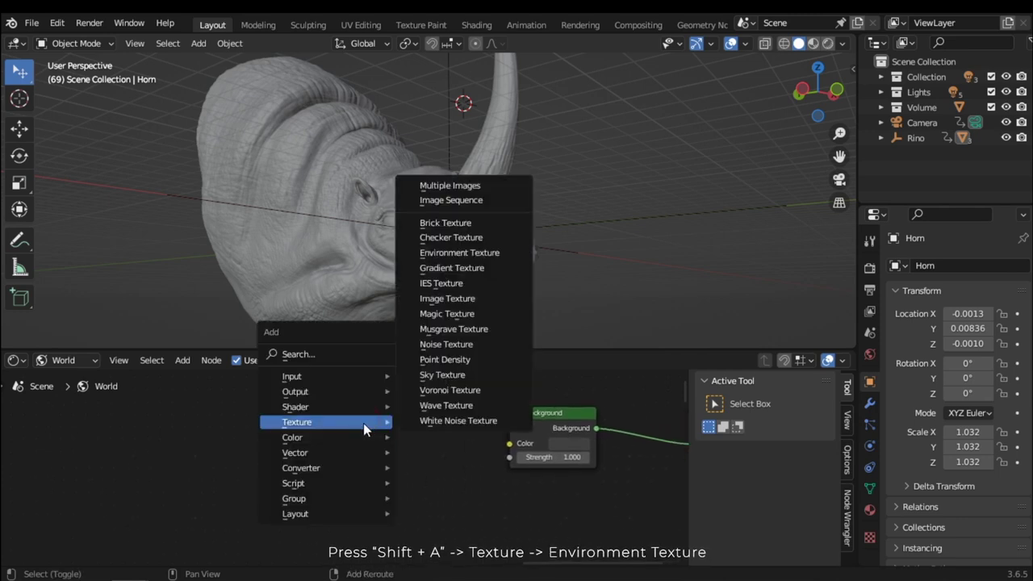
mouse_move(304, 421)
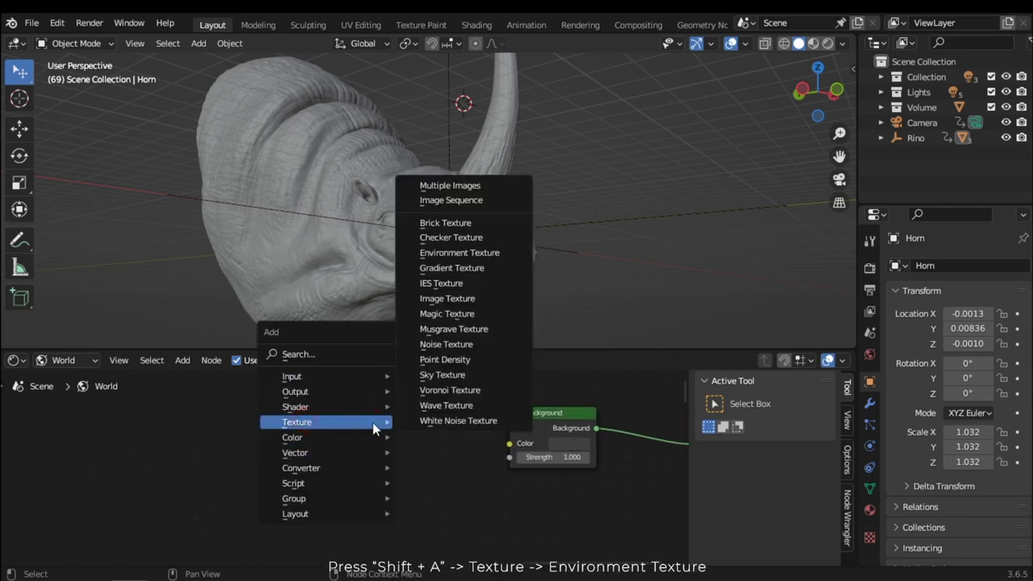
click(450, 252)
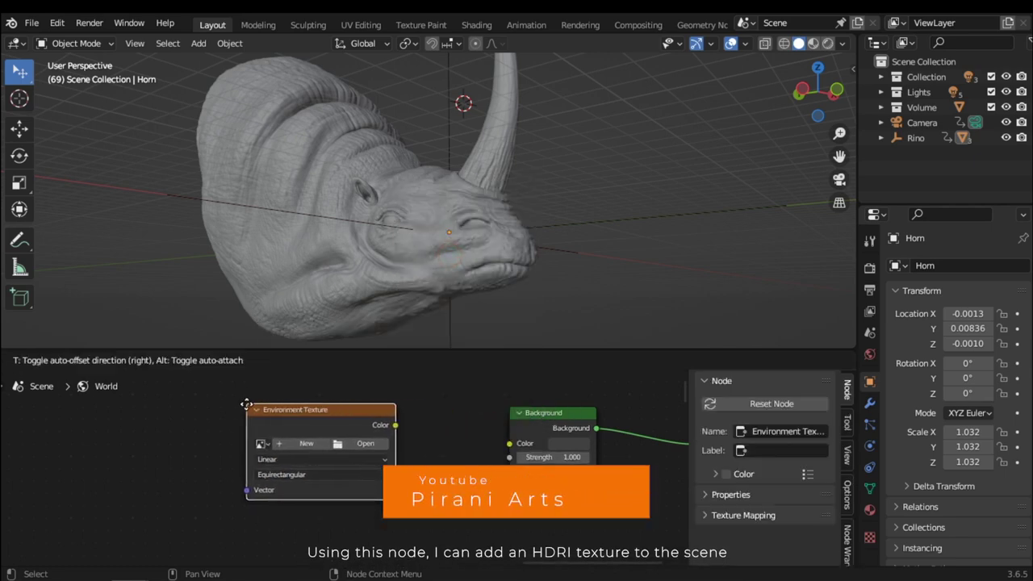
click(266, 405)
Nudge the Environment Texture node slightly upward and load the HDRI image phalzer_forest_01_1k.exr into it
middle_drag(421, 457, 439, 472)
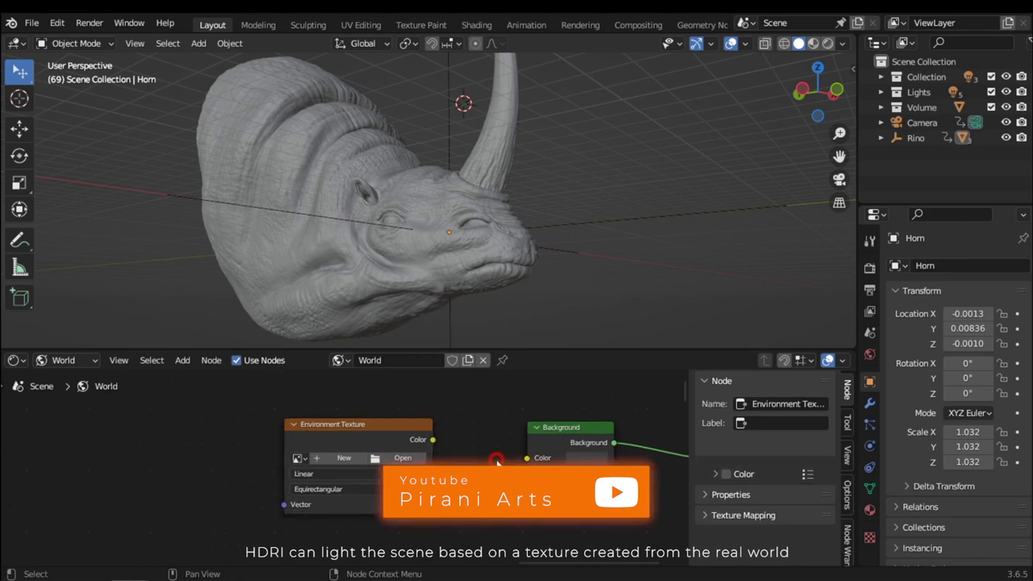
click(495, 459)
click(368, 421)
drag(369, 421, 368, 414)
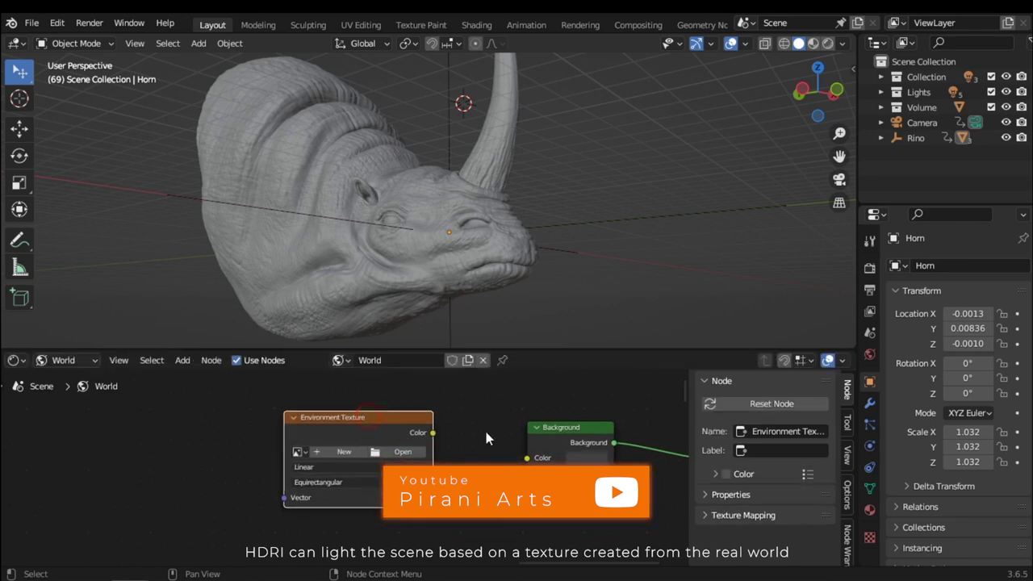
click(487, 431)
scroll(483, 426, up, 3)
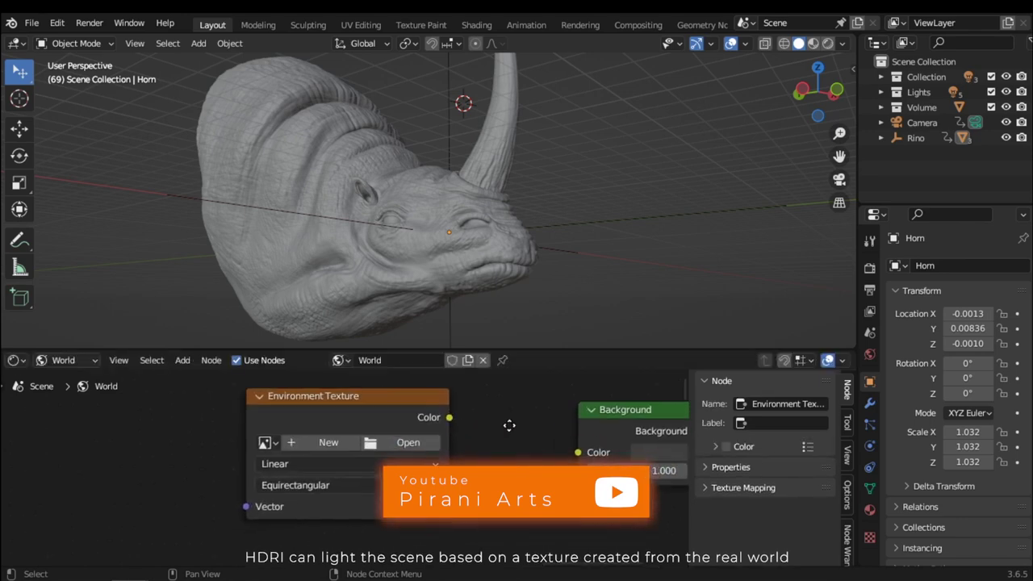
click(412, 439)
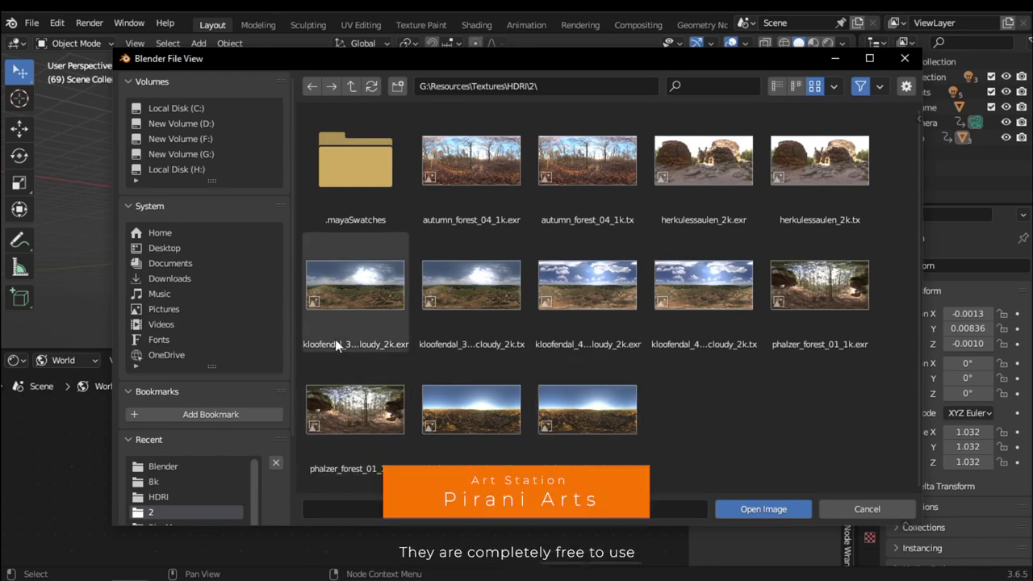
double_click(835, 292)
Connect the HDRI texture's Color output to the Background node's Color input
mouse_move(502, 449)
middle_down()
mouse_move(438, 433)
mouse_move(509, 458)
middle_up()
scroll(440, 431, down, 3)
middle_drag(286, 463, 263, 461)
scroll(382, 442, up, 1)
click(392, 464)
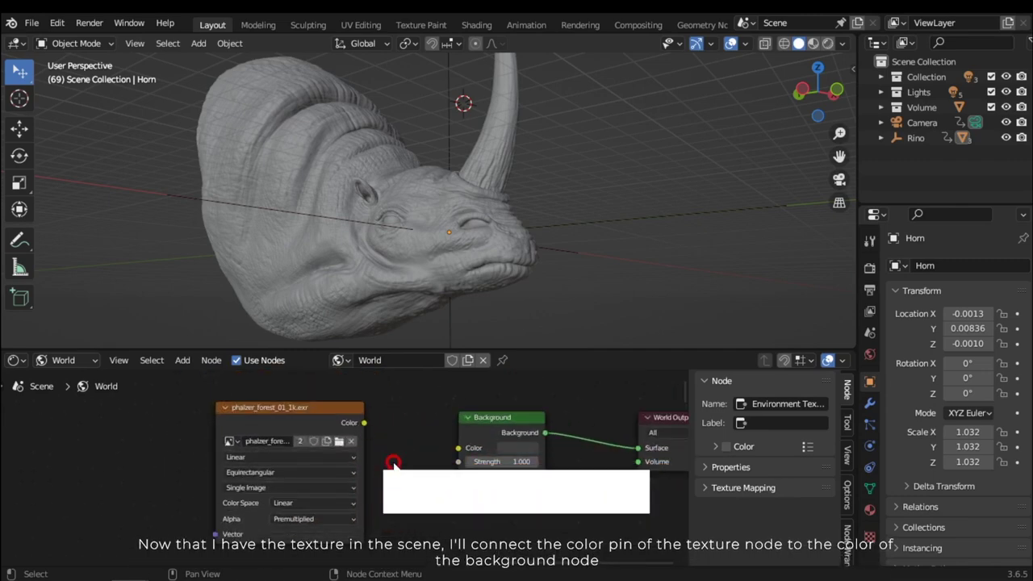
drag(364, 422, 457, 447)
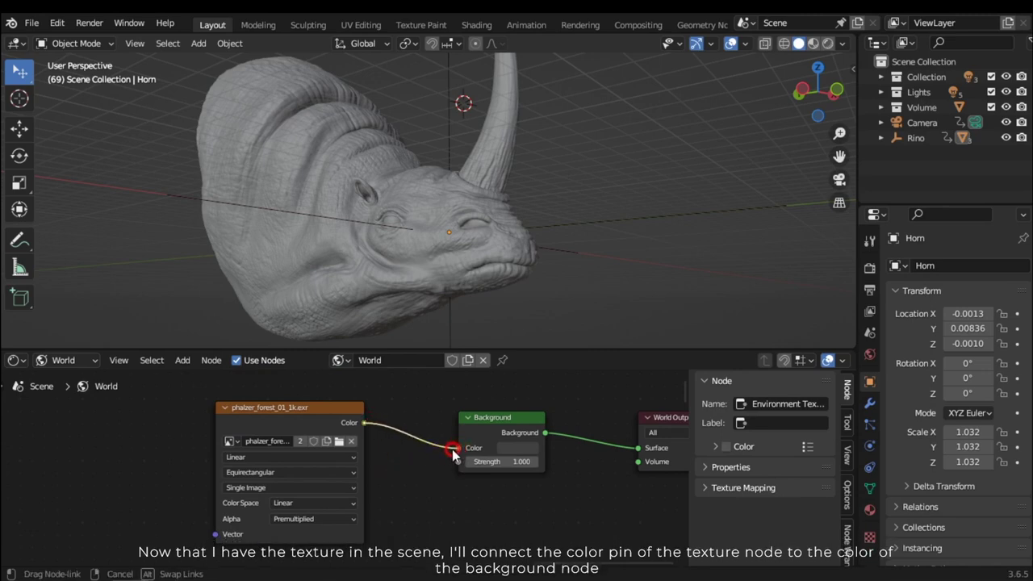
Show the viewport in Rendered shading and display the scene's render engine settings
middle_drag(483, 217, 477, 224)
key(z)
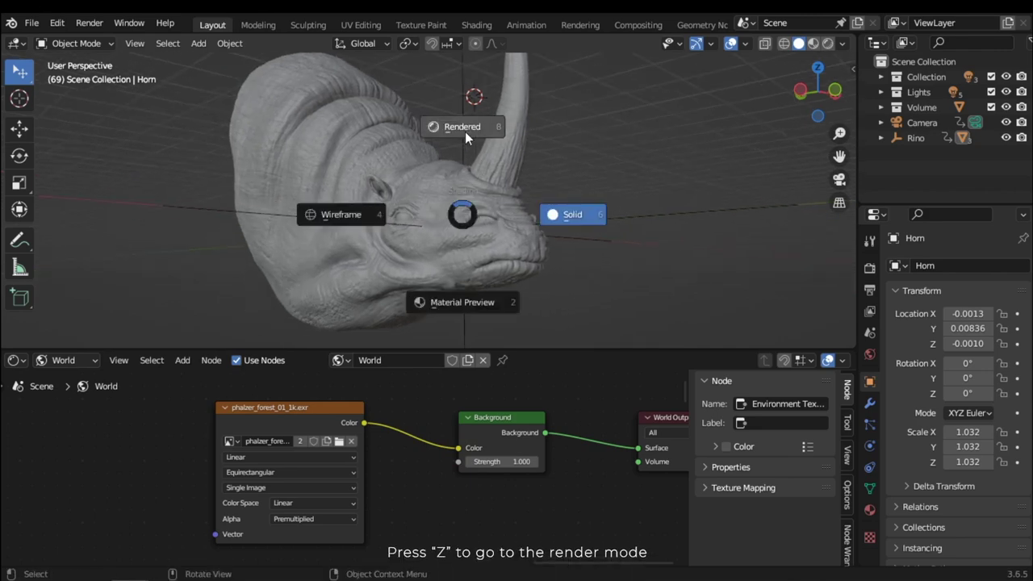
click(466, 131)
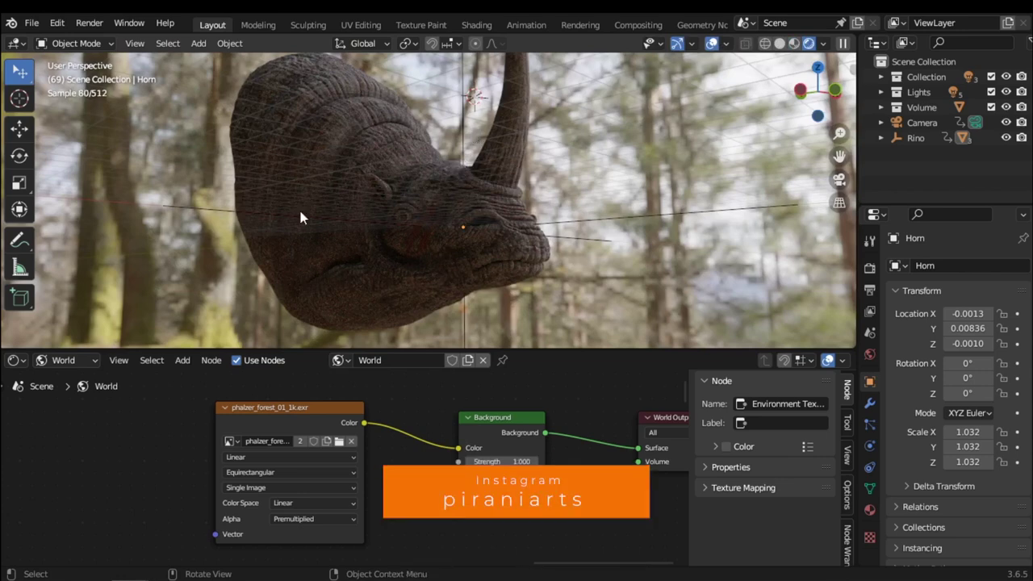
click(869, 267)
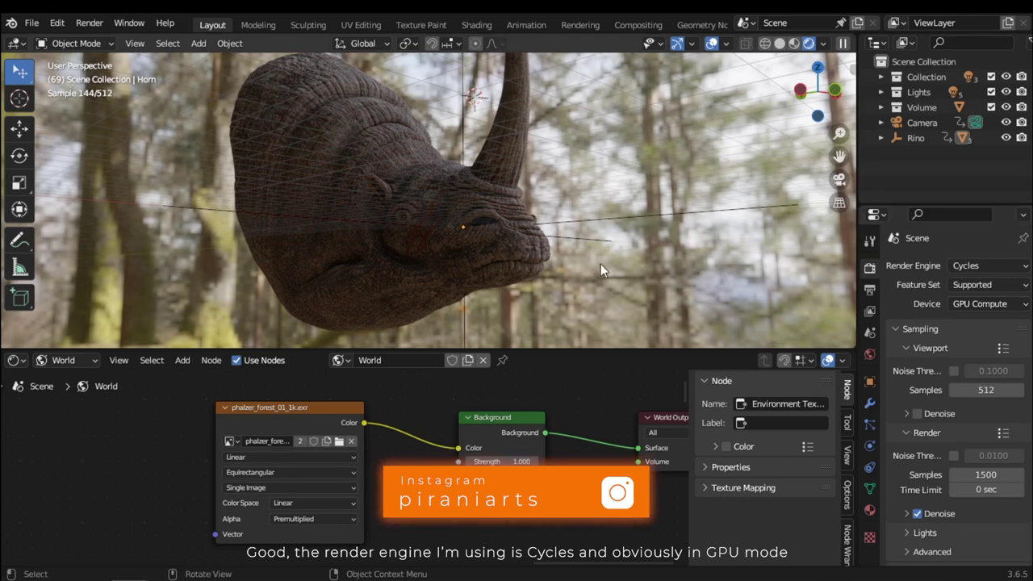
Look at the rhino through the scene camera with the viewport overlays hidden
key(KP_0)
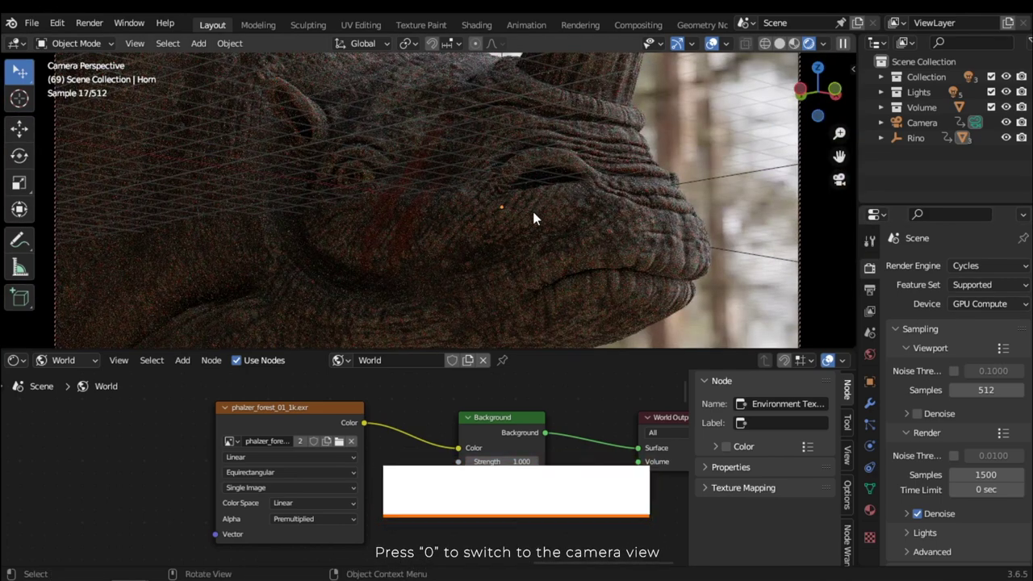
click(710, 45)
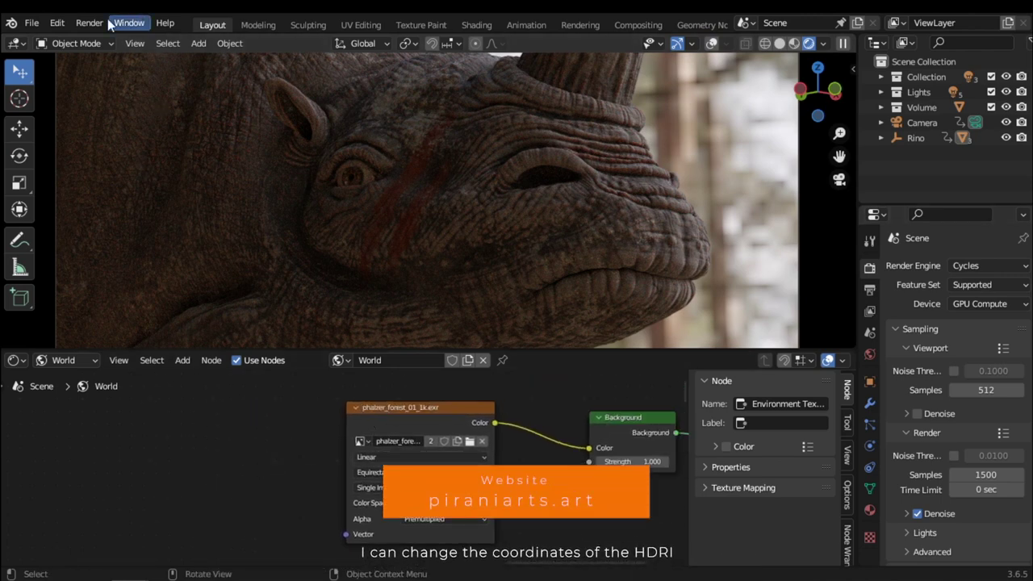
Search the add-on preferences for "wra" to check that Node Wrangler is enabled, and close the preferences
click(58, 22)
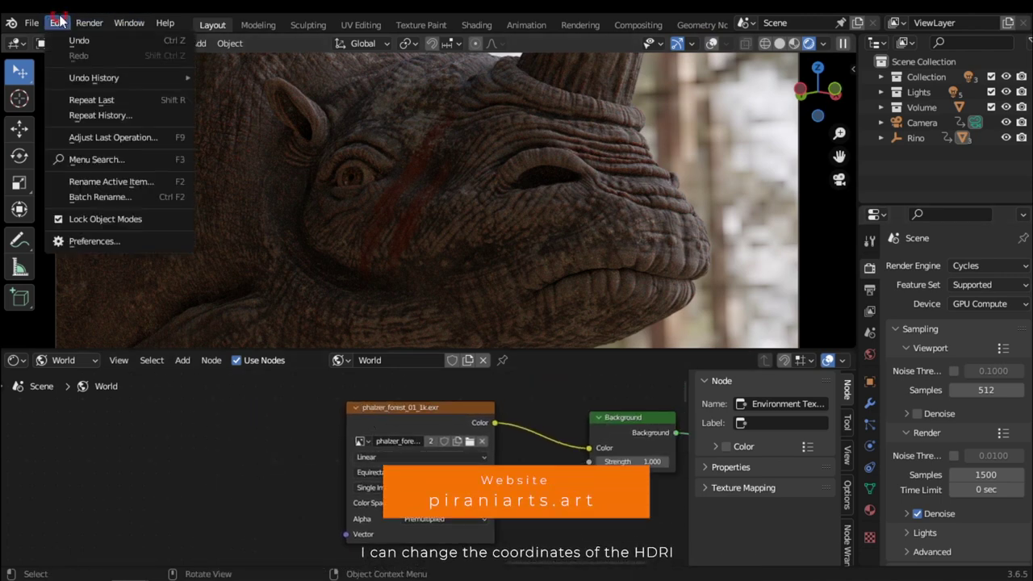
click(93, 240)
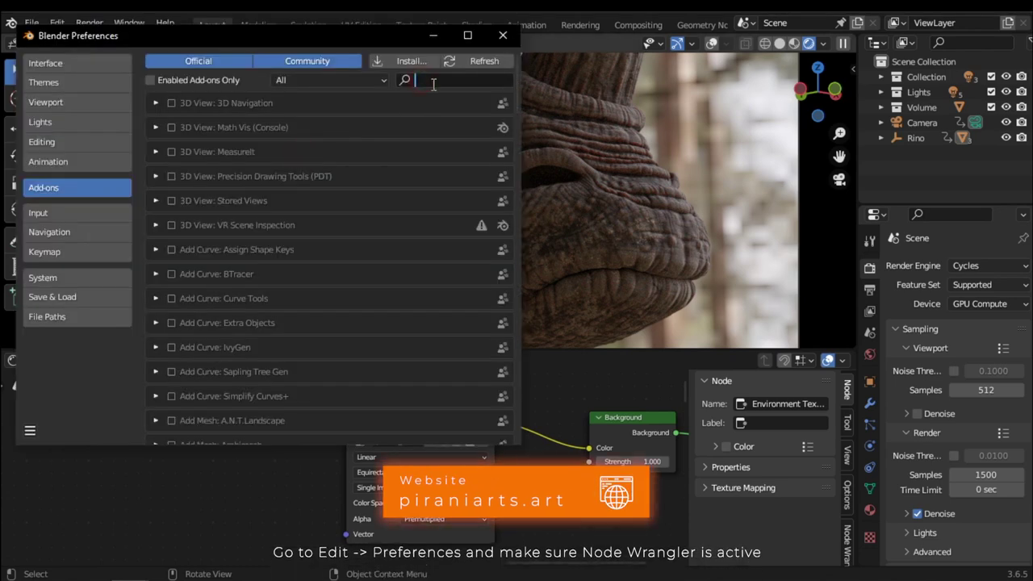
text(wra)
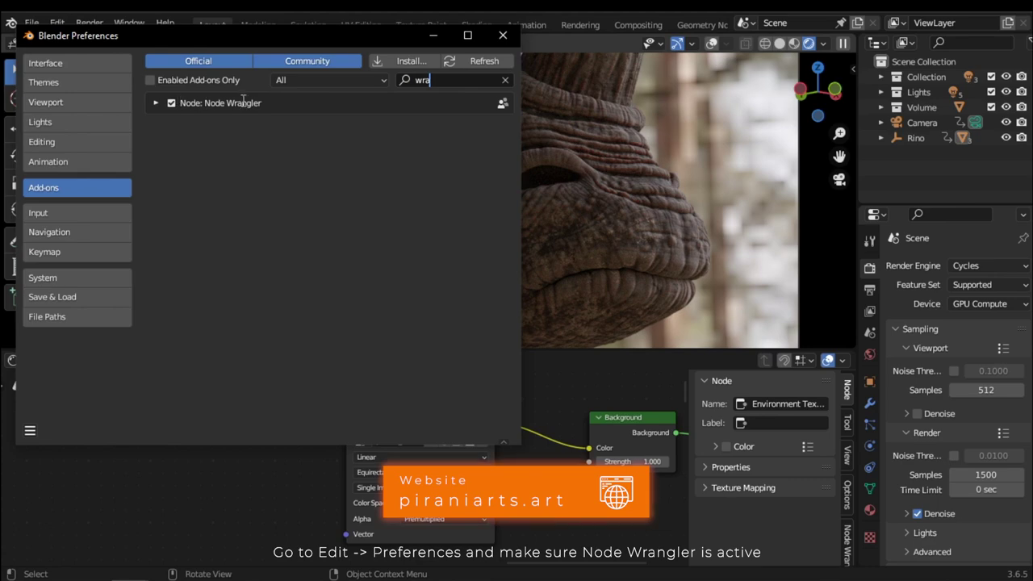
click(502, 37)
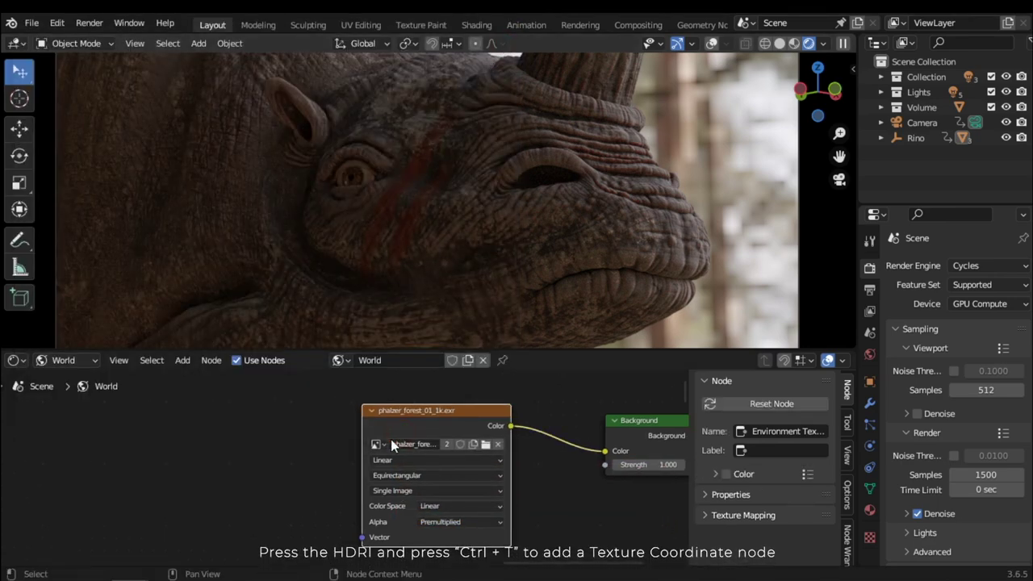
Add Texture Coordinate and Mapping nodes to the HDRI texture with Node Wrangler, and space them away from it
key(ctrl+t)
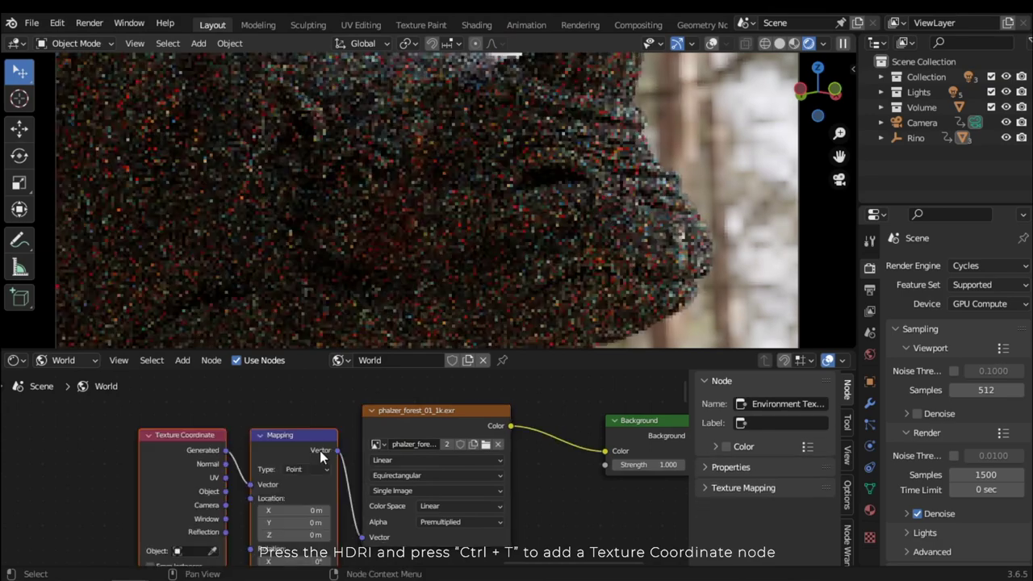
scroll(197, 467, down, 1)
drag(377, 423, 282, 409)
click(360, 496)
scroll(319, 463, up, 1)
middle_drag(319, 463, 277, 522)
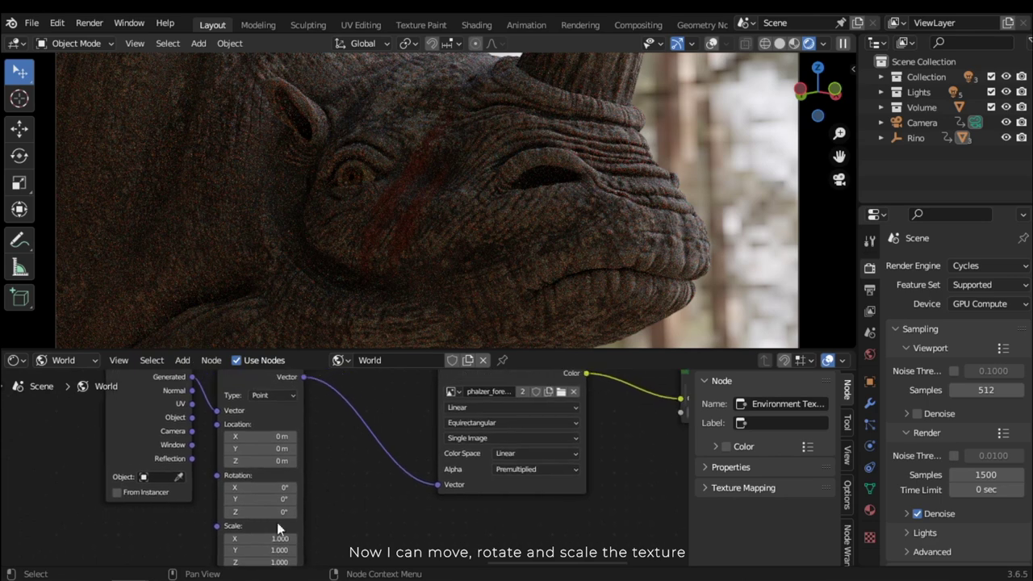
Set the Mapping node's Z rotation to 90° to turn the HDRI lighting
middle_drag(238, 443, 228, 430)
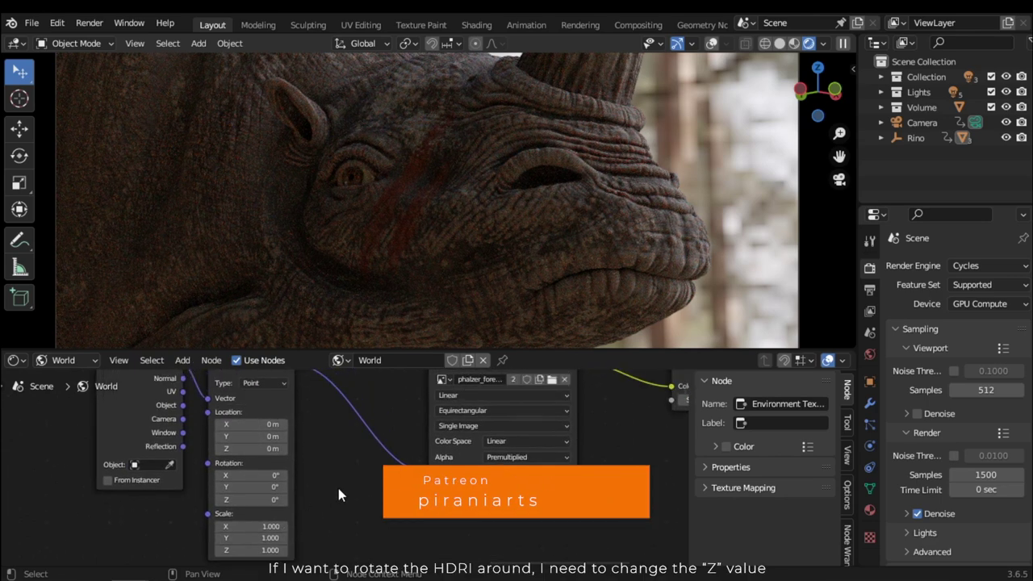
scroll(330, 487, up, 1)
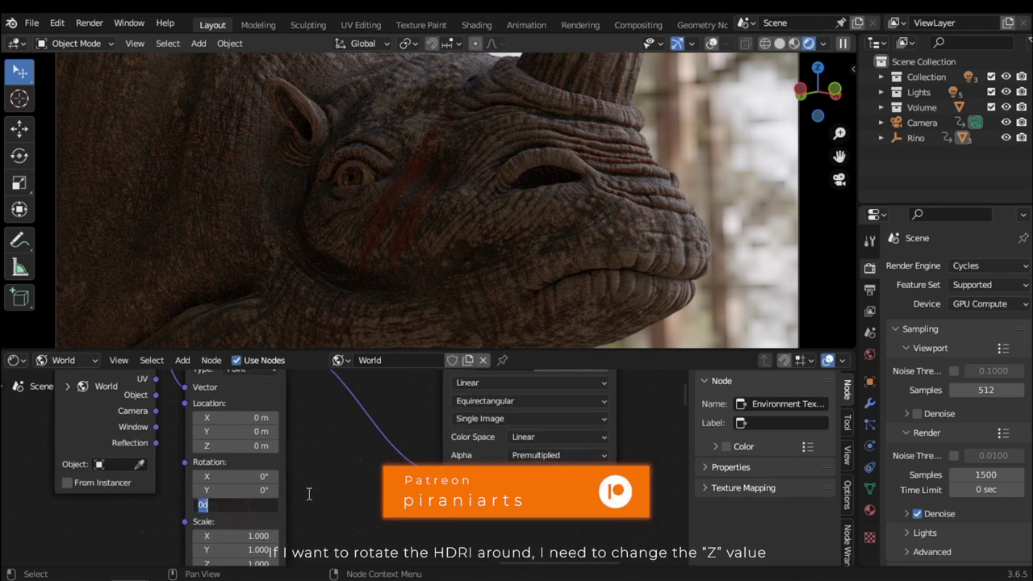
text(0)
key(Return)
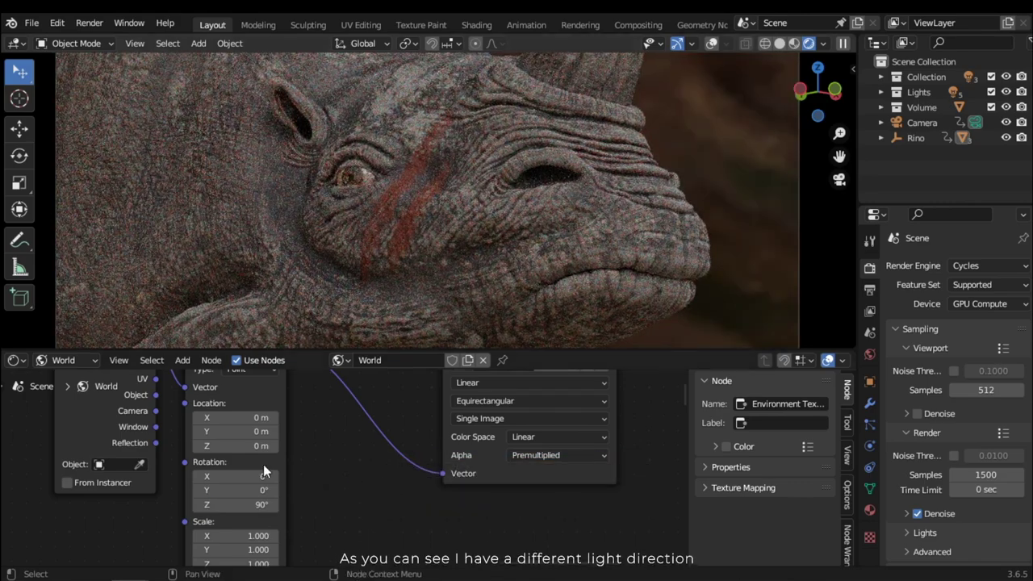
Try a Z rotation of 45° in the Mapping node and reset it to 0°
click(254, 504)
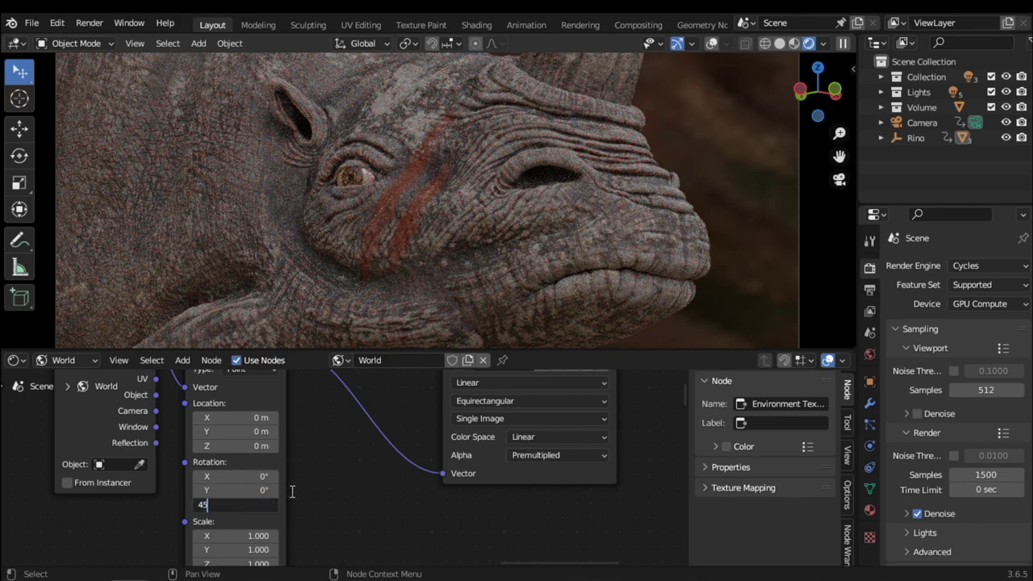
key(Return)
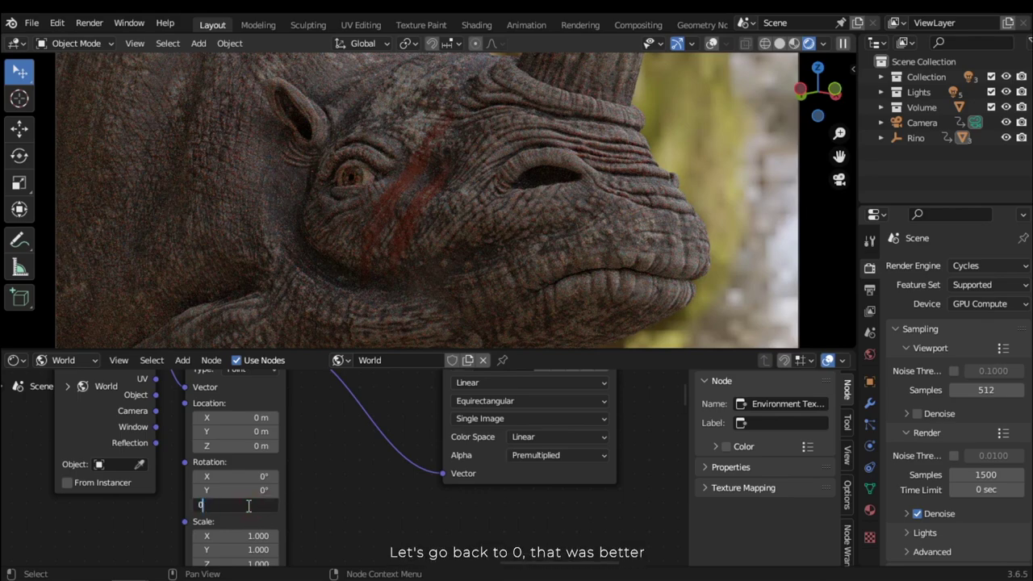
key(BackSpace)
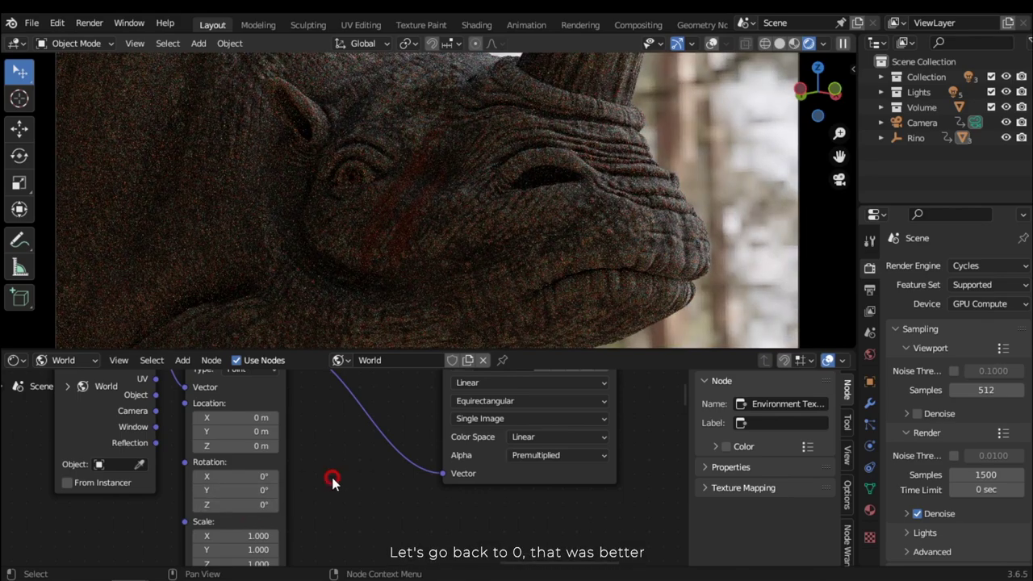
Inspect the HDRI-lit rhino in a maximized viewport and restore the previous layout
key(ctrl+space)
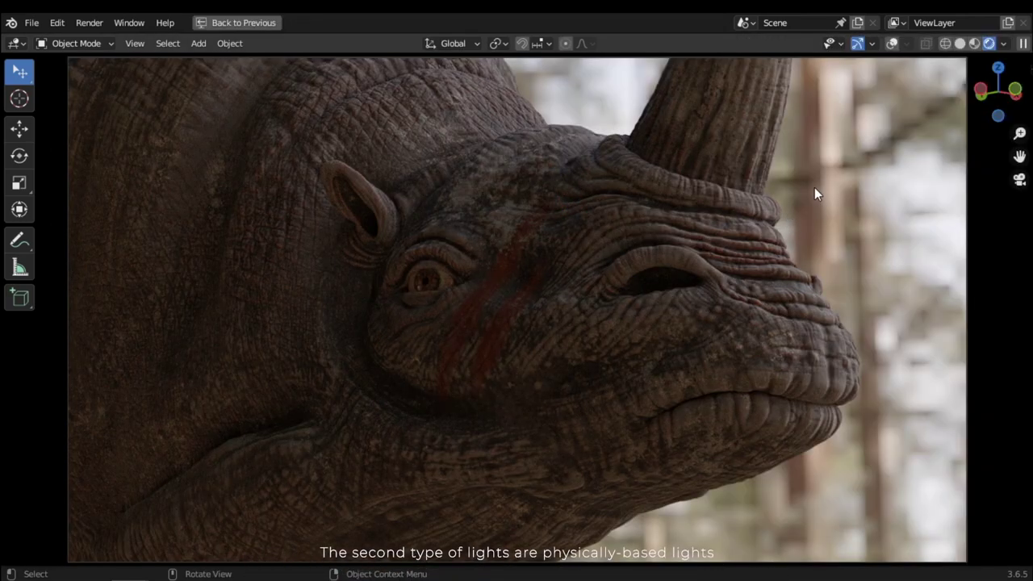
key(ctrl+space)
scroll(442, 476, up, 5)
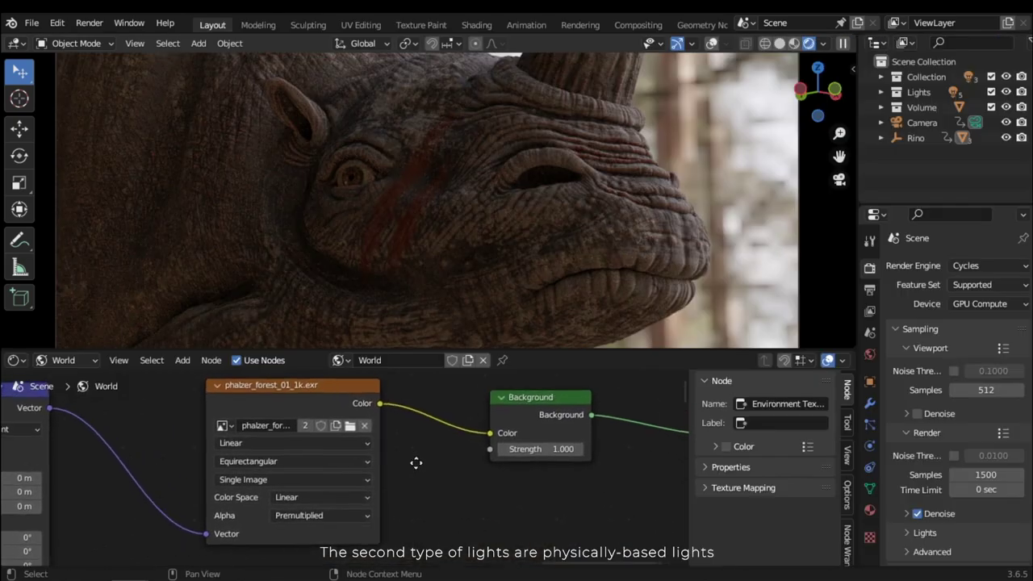
Switch the viewport to Solid shading, enlarge it over the node editor, show the overlays around the rhino and save the file
key(z)
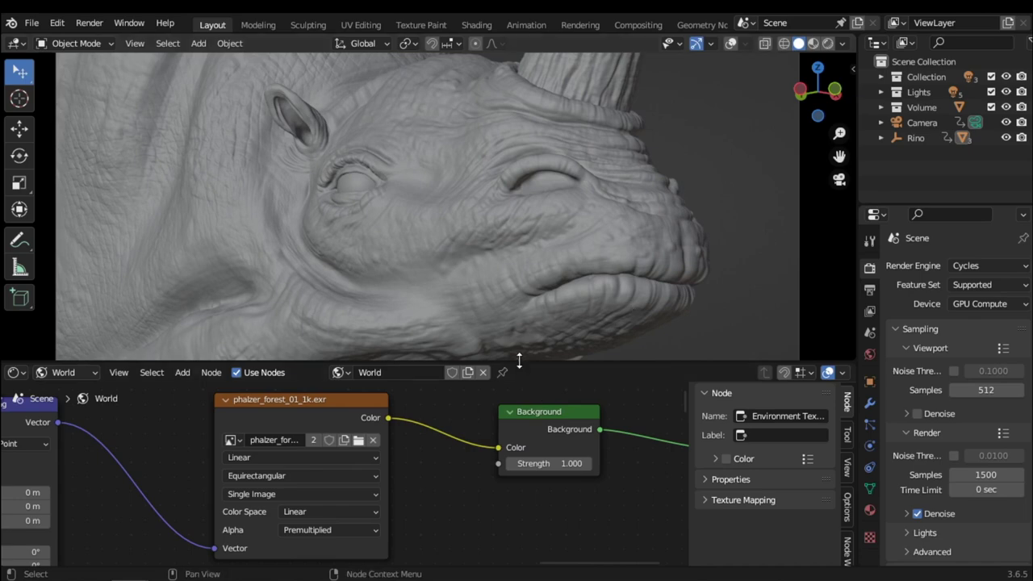
drag(519, 361, 513, 514)
middle_drag(620, 300, 629, 153)
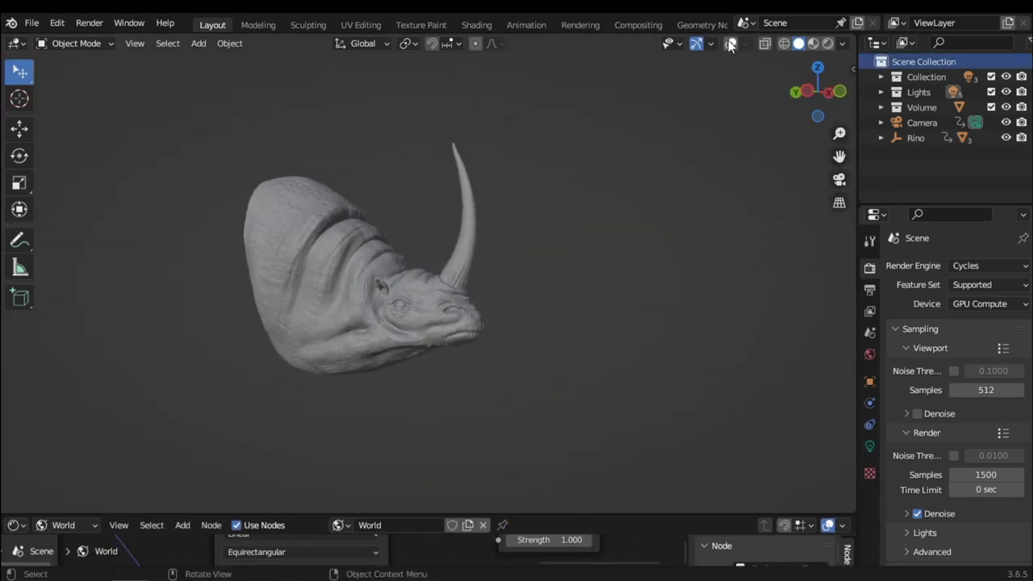
click(729, 44)
middle_drag(571, 273, 521, 253)
key(ctrl+s)
Add an area light to the scene
key(shift+a)
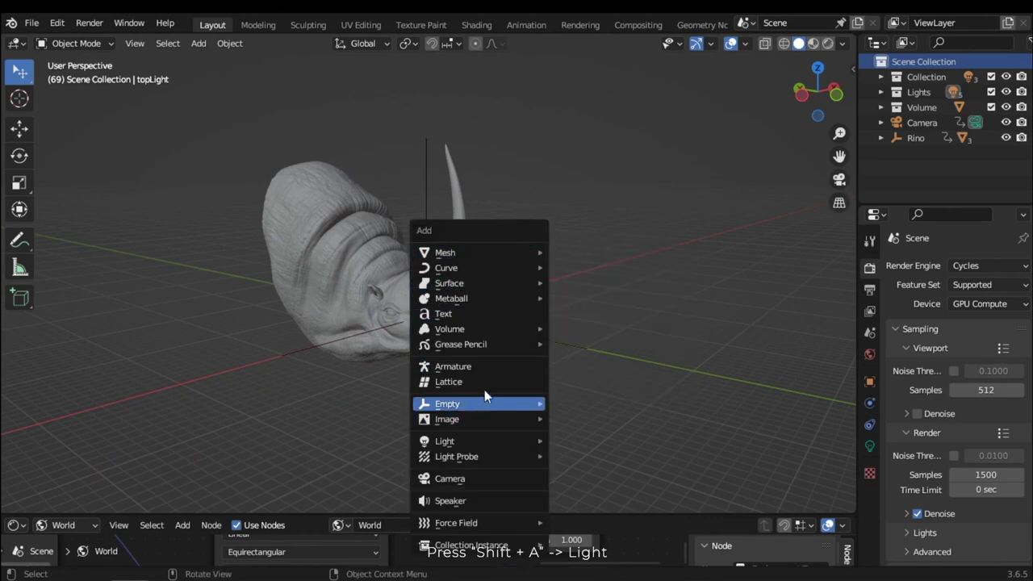
mouse_move(446, 443)
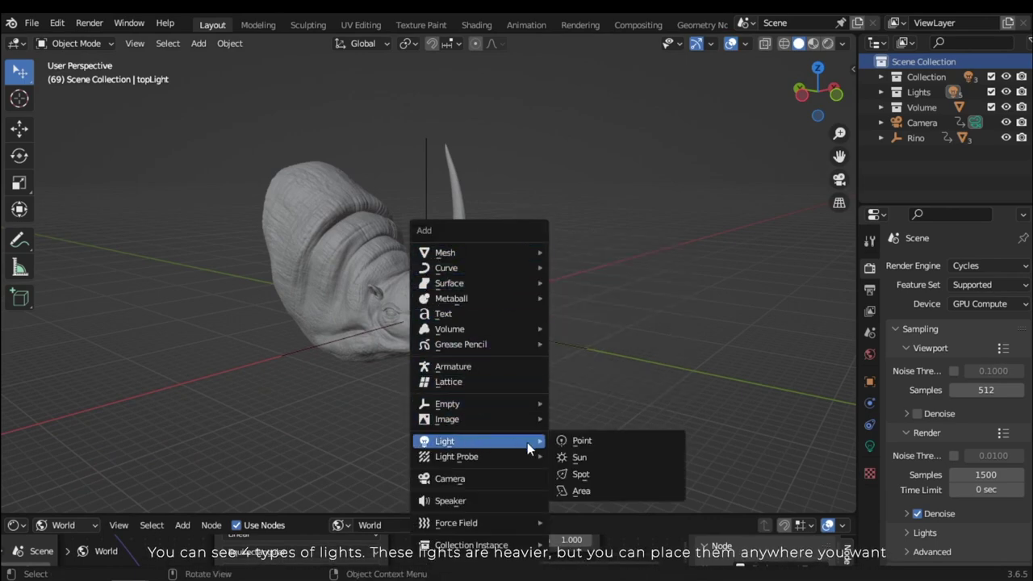
click(599, 491)
Move the area light along the Y axis with the Move tool, out in front of the rhino's head
middle_drag(598, 494, 453, 293)
key(shift+space)
click(400, 328)
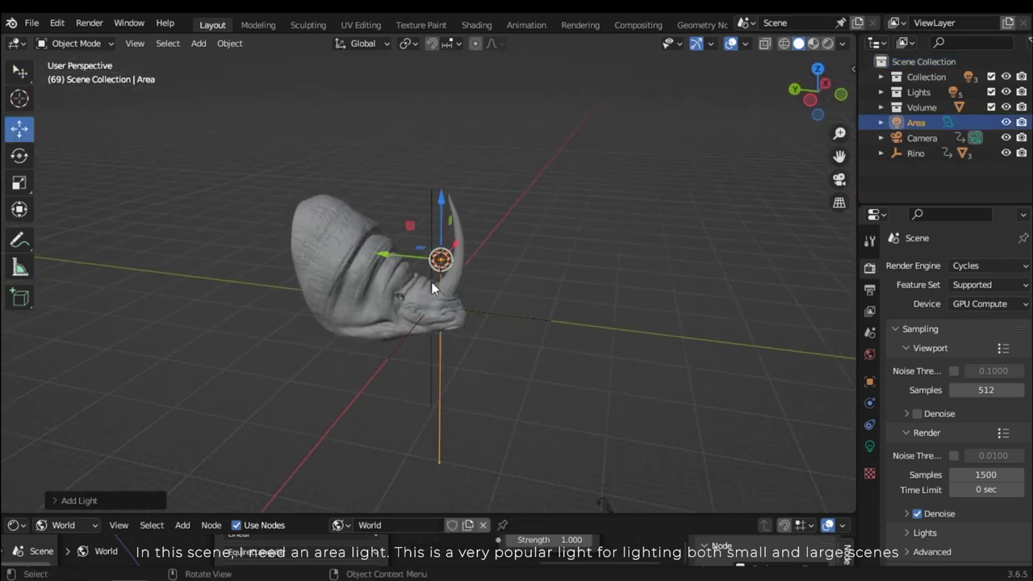
drag(389, 258, 484, 270)
middle_drag(524, 309, 562, 342)
Scale the area light up uniformly to a little wider than the rhino bust
key(s)
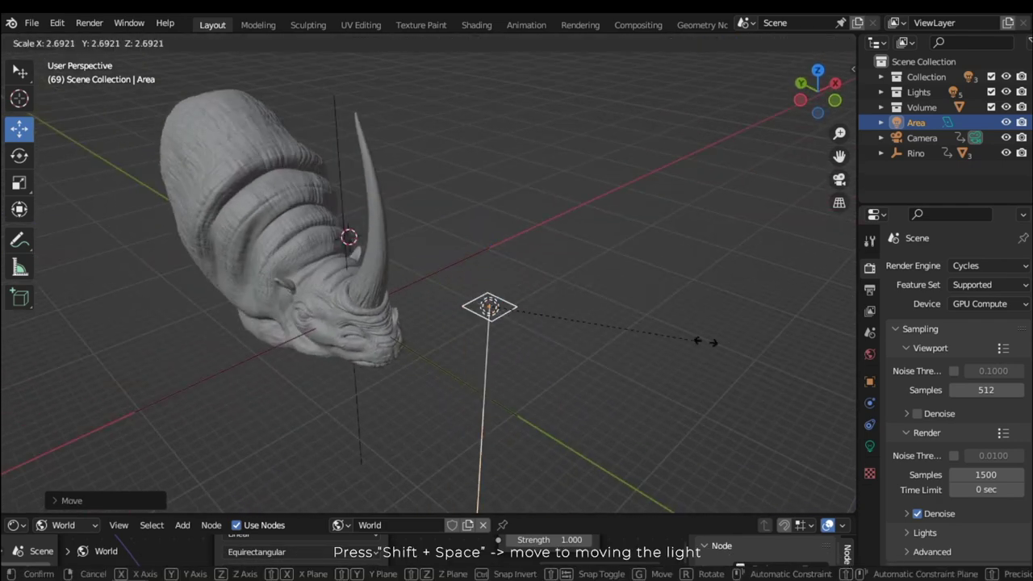
click(452, 266)
middle_drag(452, 266, 550, 213)
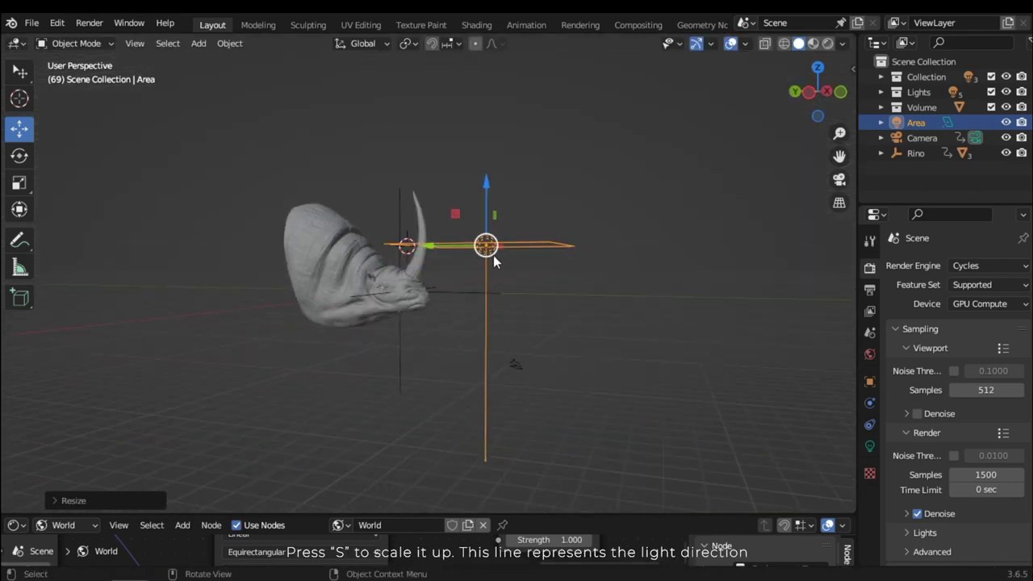
Examine the rhino's face and skin detail and the area light's placement around it to judge light direction and shadows
mouse_move(464, 331)
middle_down()
mouse_move(445, 292)
mouse_move(475, 283)
mouse_move(484, 337)
mouse_move(469, 357)
mouse_move(499, 337)
mouse_move(474, 321)
middle_up()
scroll(476, 323, up, 8)
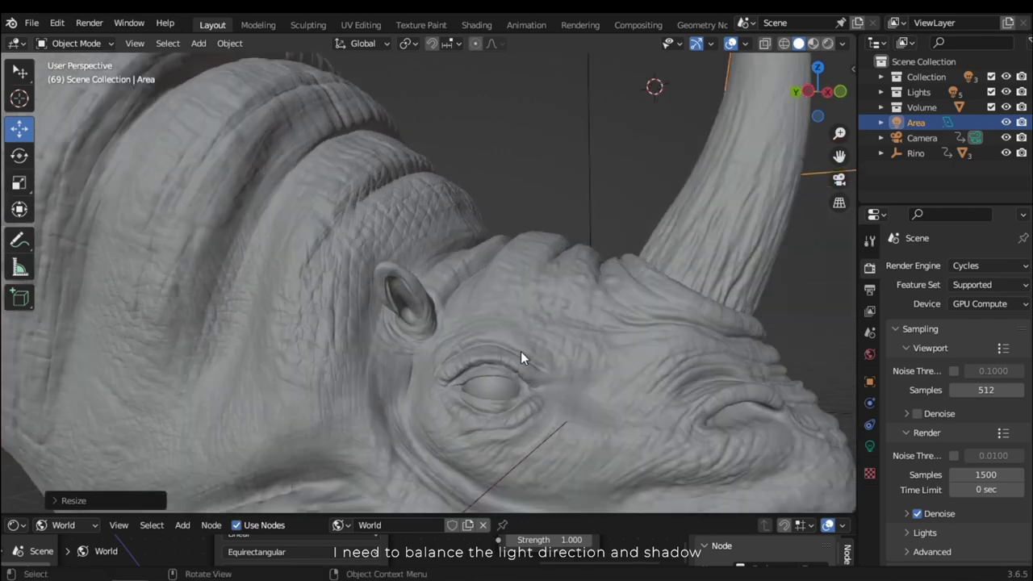
shift+middle_drag(521, 353, 437, 296)
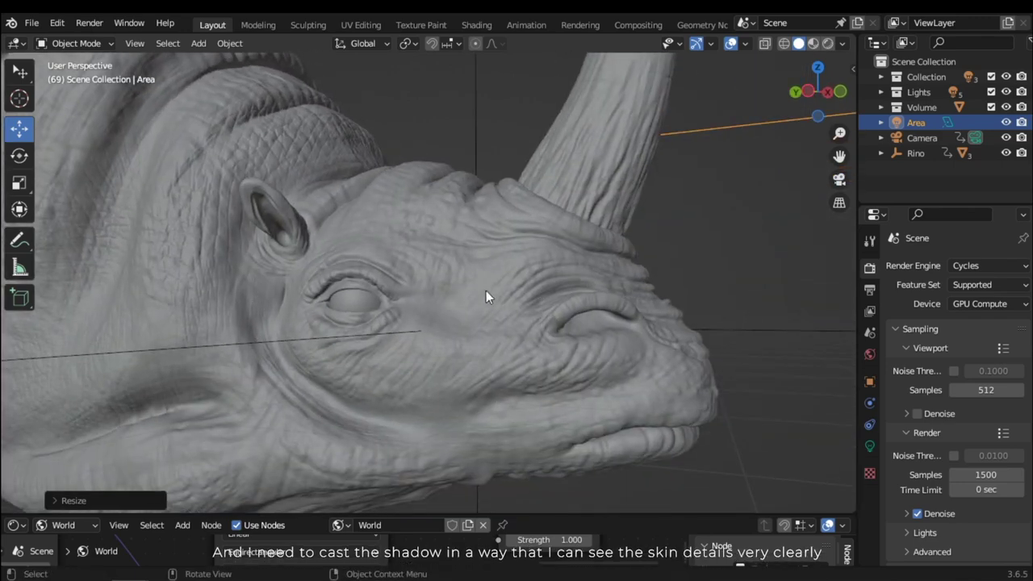
scroll(525, 302, down, 10)
middle_drag(591, 310, 557, 363)
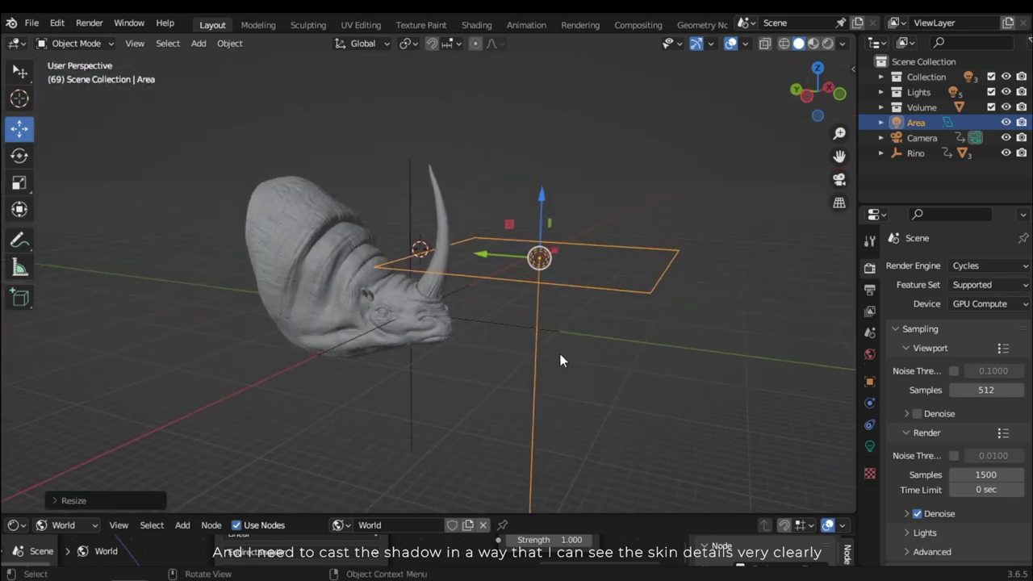
middle_drag(567, 341, 521, 218)
middle_drag(595, 99, 493, 387)
middle_drag(481, 324, 507, 378)
Rotate the area light about the X axis so it tilts down towards the rhino's head, and fine-tune its scale
key(shift+space)
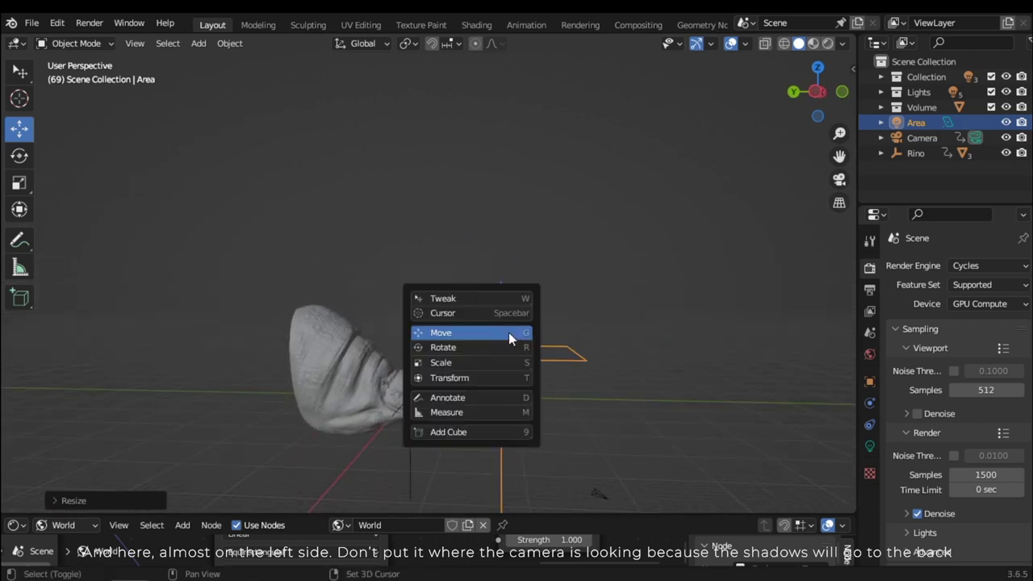
click(449, 344)
mouse_move(553, 338)
mouse_down()
mouse_move(545, 318)
mouse_move(560, 346)
mouse_up()
key(s)
click(595, 355)
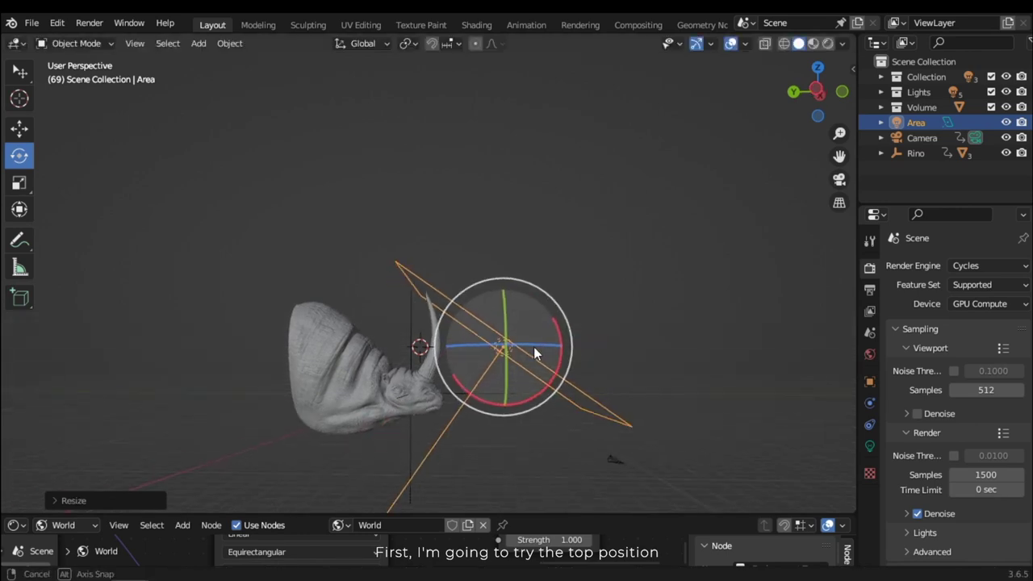
Raise the tilted area light along the Z axis to sit above and in front of the rhino's horn
key(shift+space)
click(482, 320)
drag(509, 323, 496, 258)
middle_drag(496, 258, 438, 288)
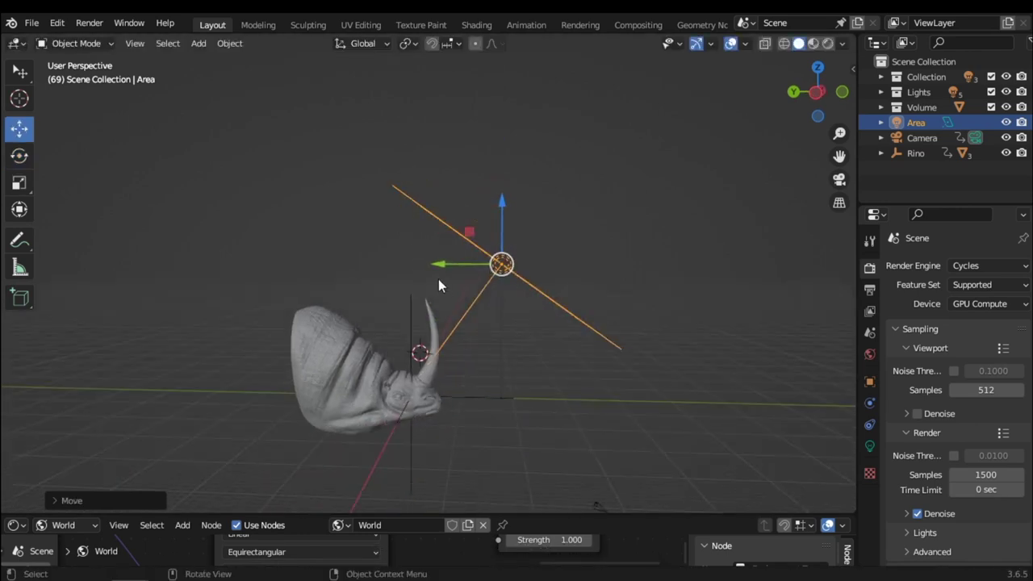
drag(499, 224, 504, 258)
Show the camera view in Rendered shading and hide the viewport overlays
middle_drag(510, 339, 482, 300)
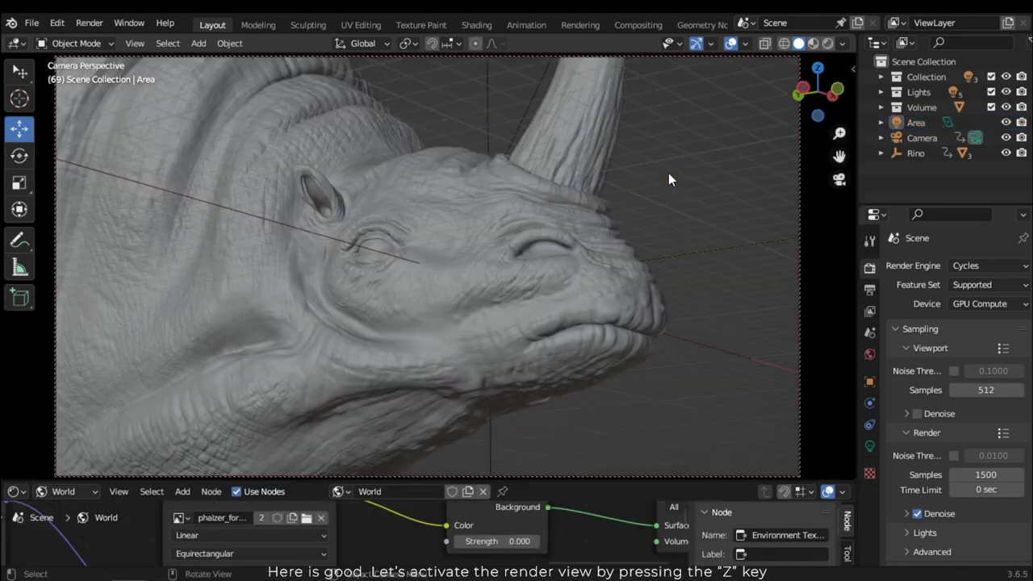
key(z)
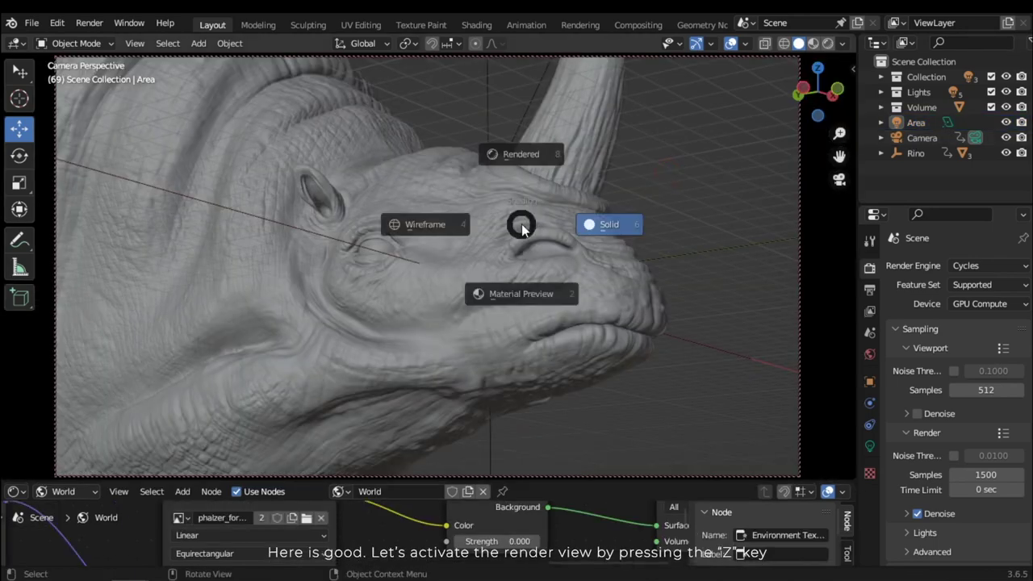
click(518, 140)
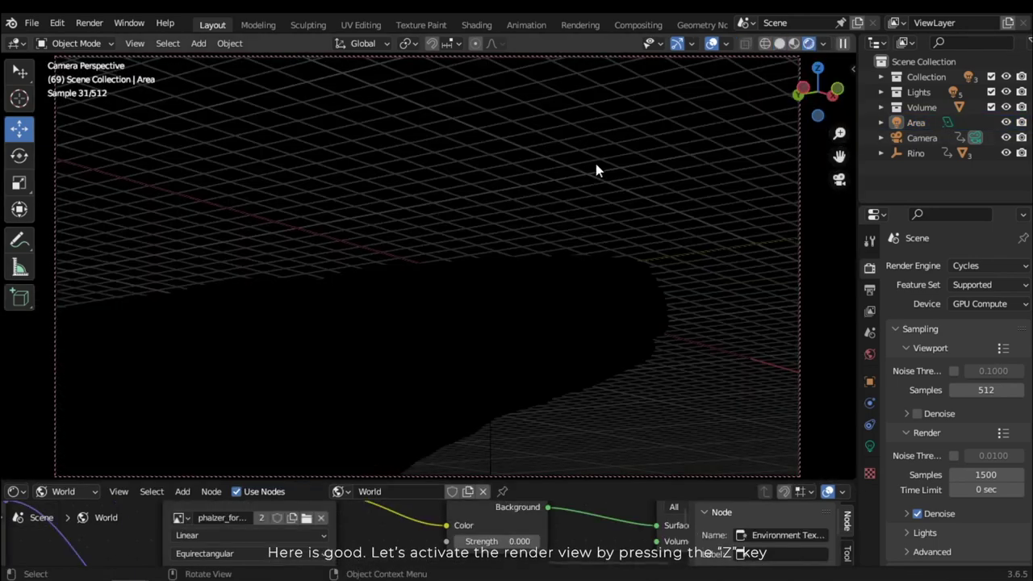
click(710, 43)
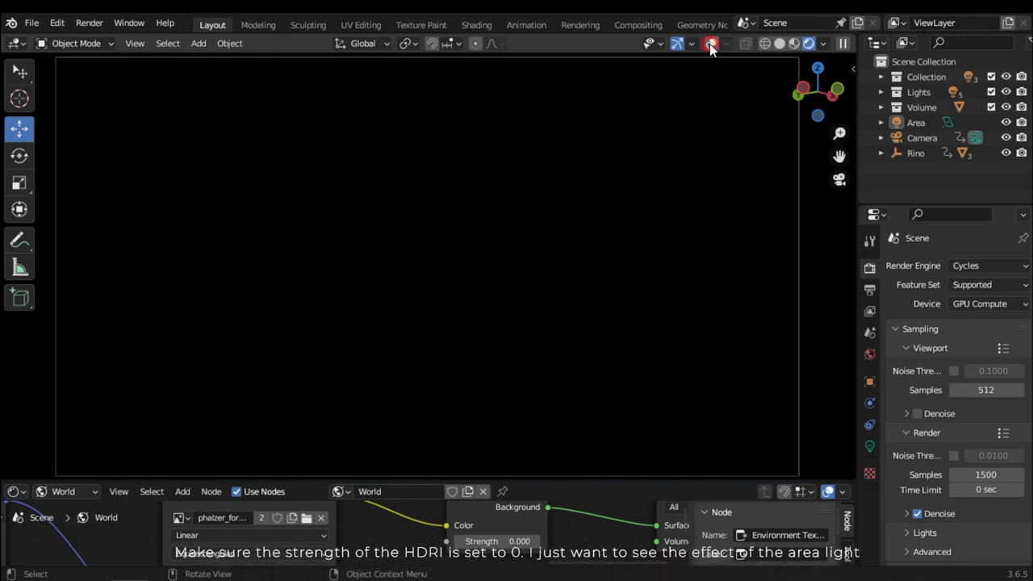
Select the area light, open its light settings and set the power to 1000 W
click(914, 122)
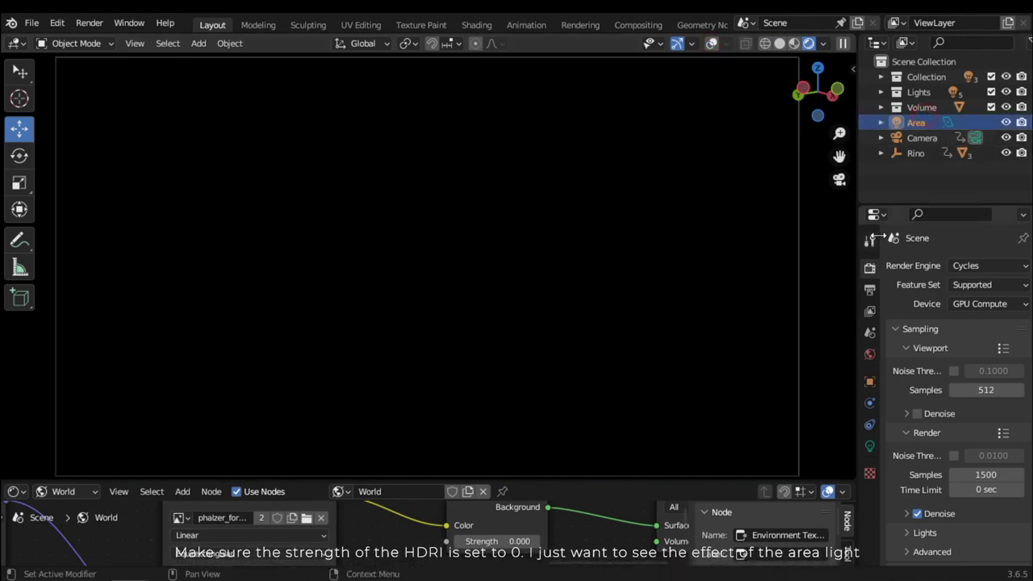
click(868, 446)
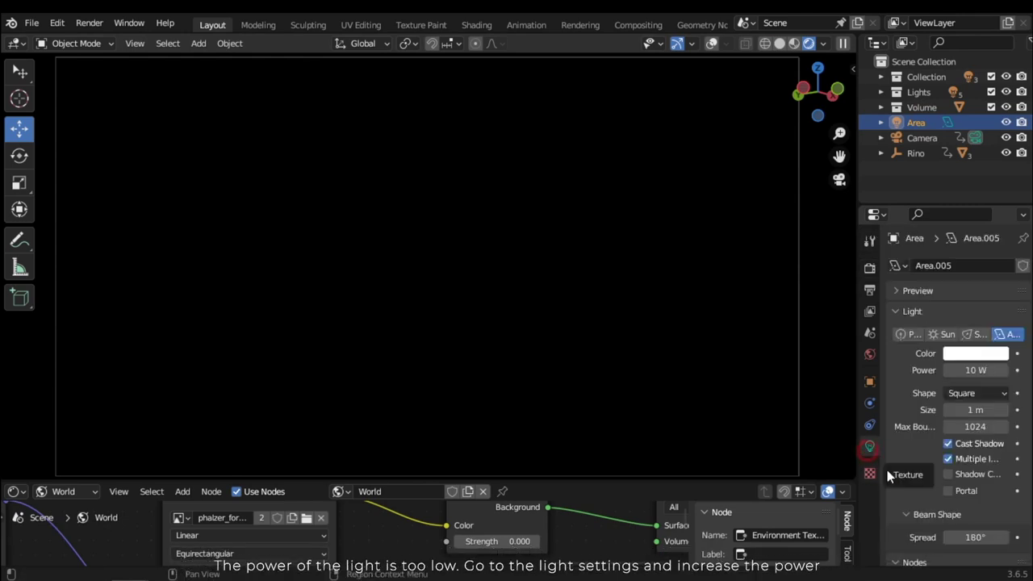
scroll(968, 452, down, 2)
scroll(977, 460, up, 2)
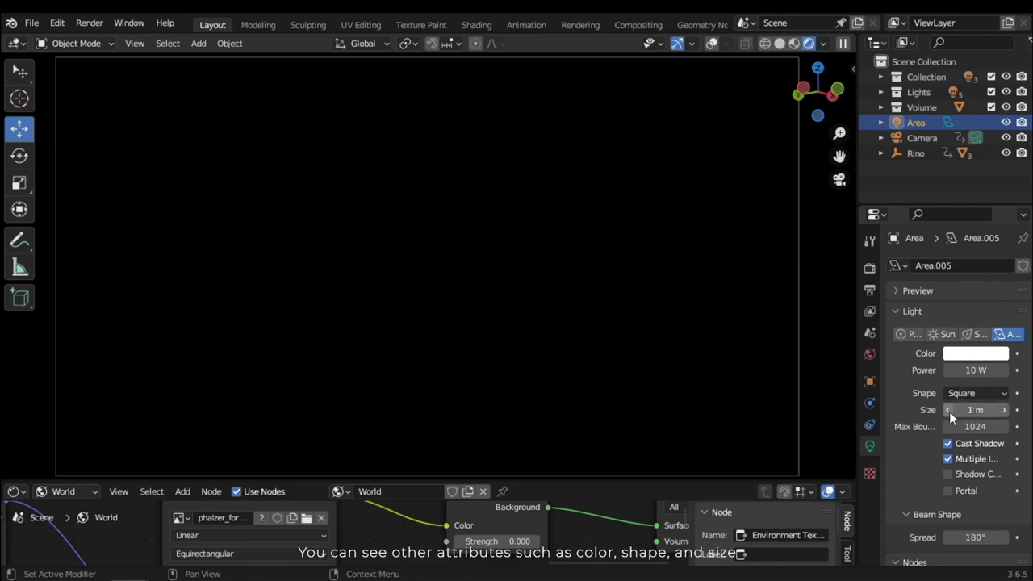
click(968, 370)
text(1000)
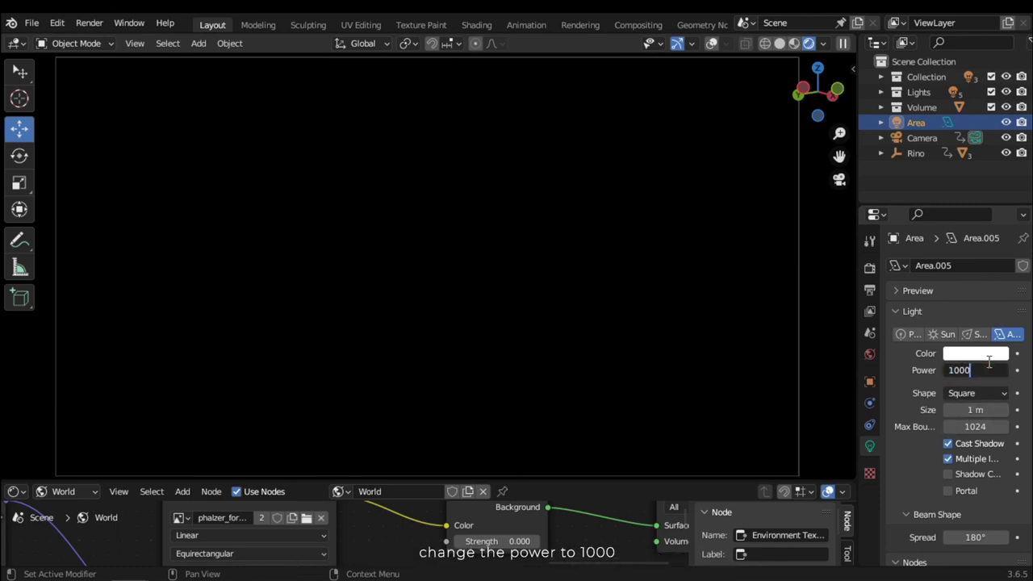
key(Return)
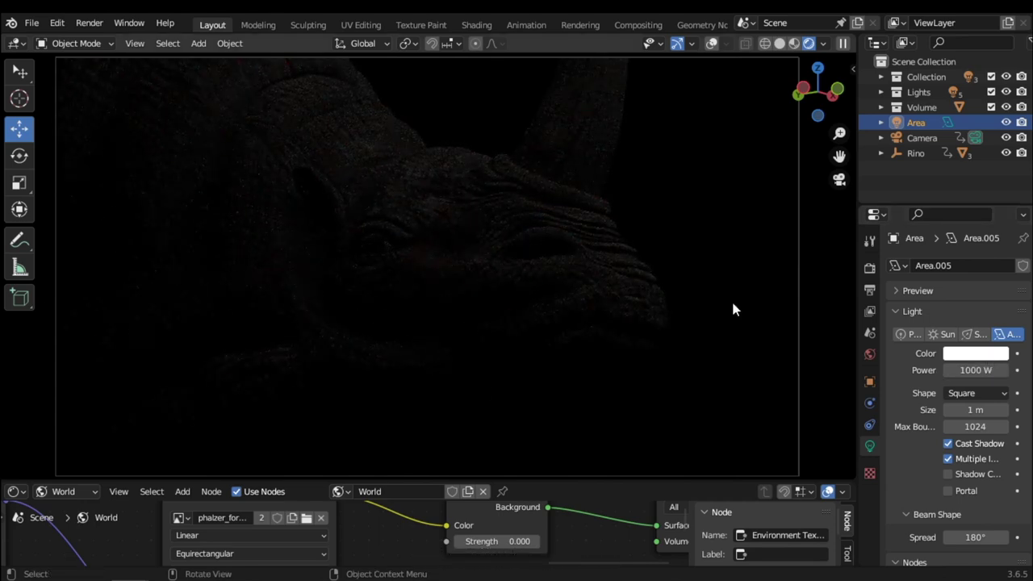
Increase the area light's power to 8000 W
click(968, 370)
text(8000)
key(Return)
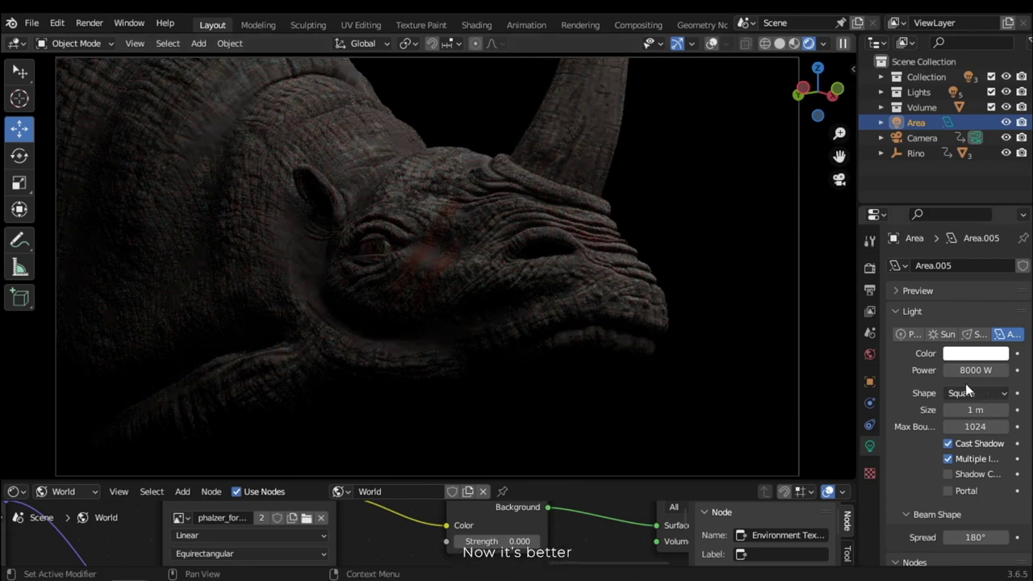
Try an orange-red color for the area light and undo it
click(970, 355)
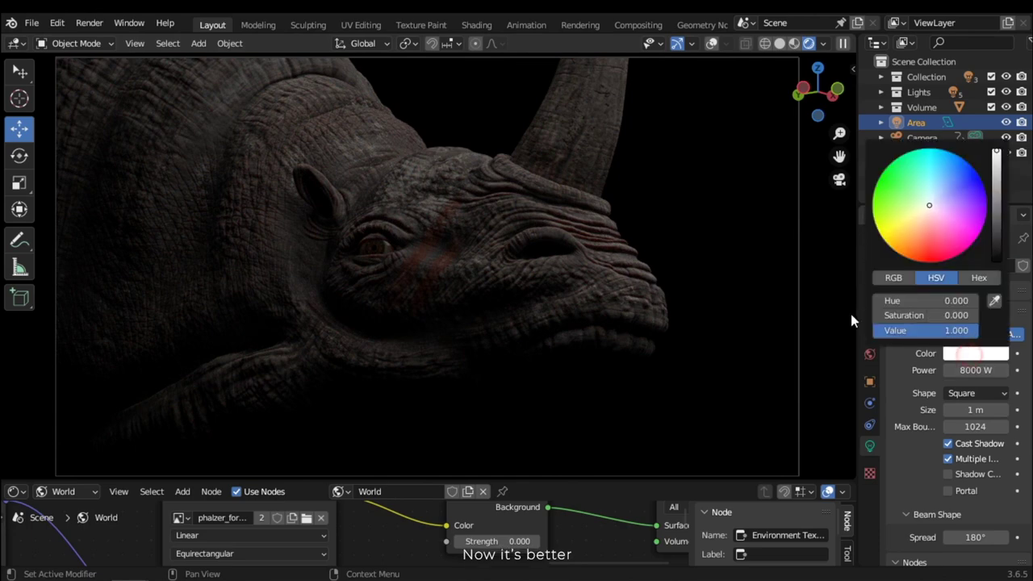
click(921, 238)
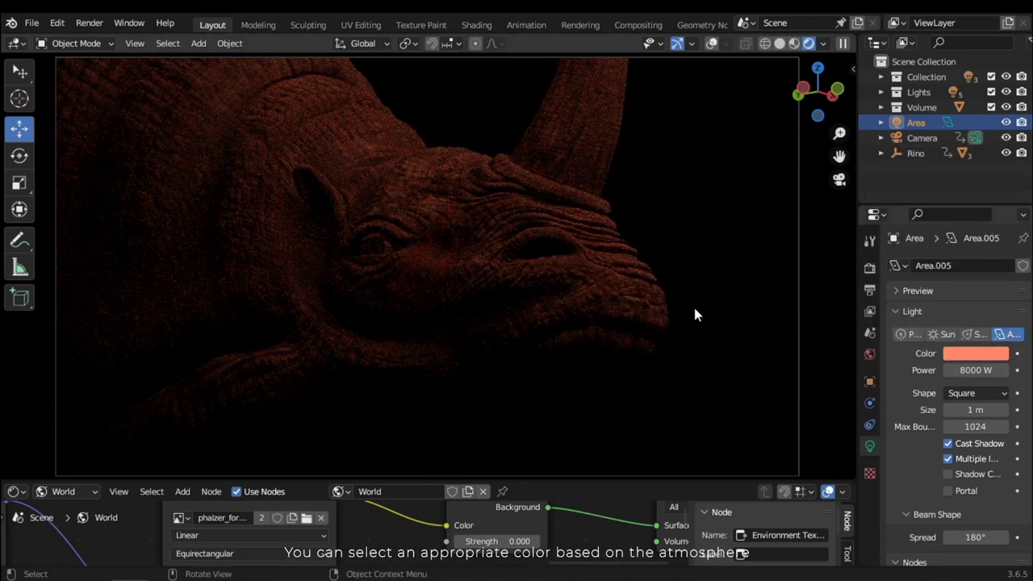
key(ctrl+z)
Save the file and turn the overlays back on in a perspective view that shows the rhino and the area light
key(ctrl+s)
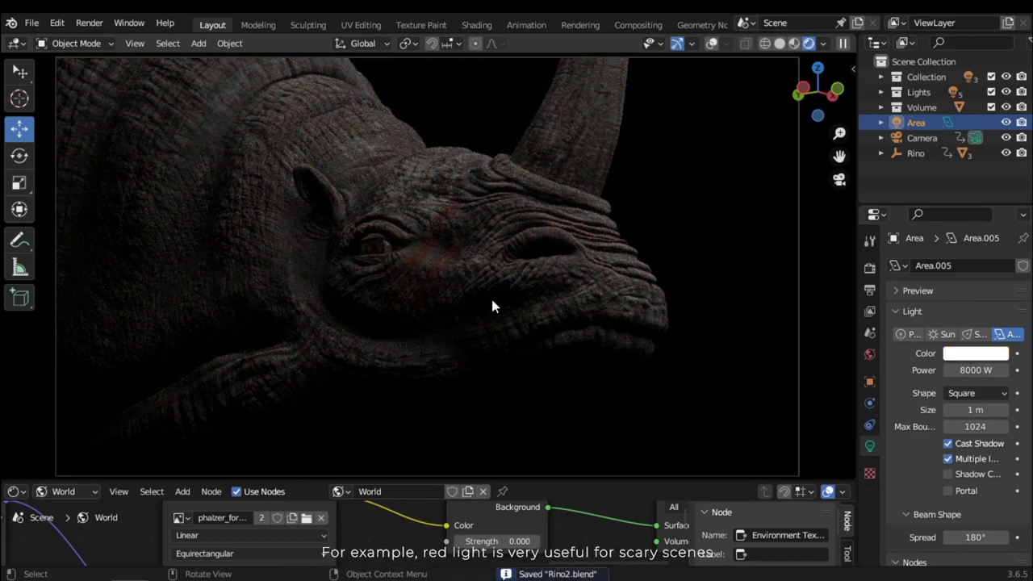
middle_drag(493, 291, 494, 296)
middle_drag(476, 247, 466, 290)
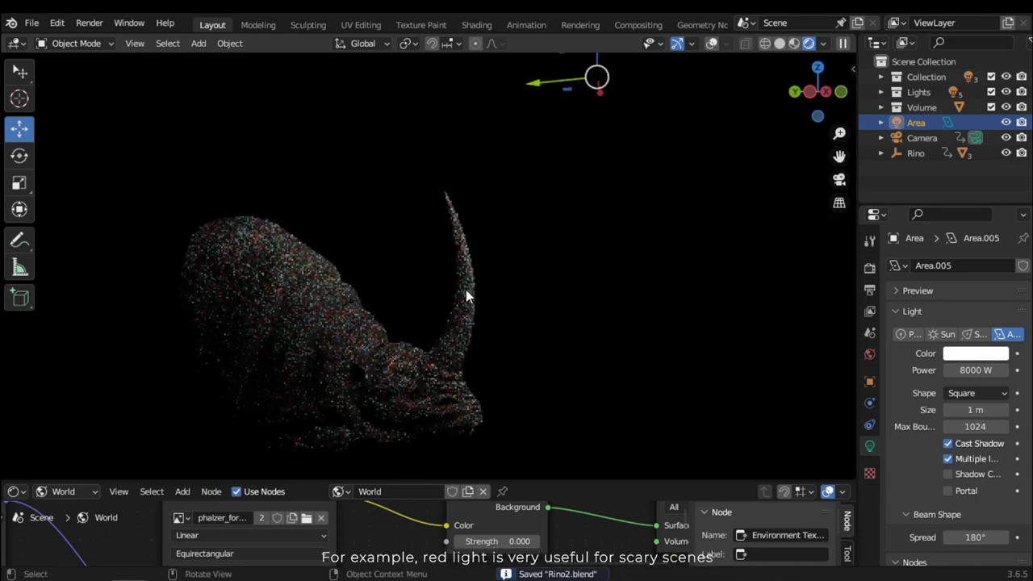
scroll(466, 296, down, 2)
click(711, 42)
shift+middle_drag(581, 284, 553, 260)
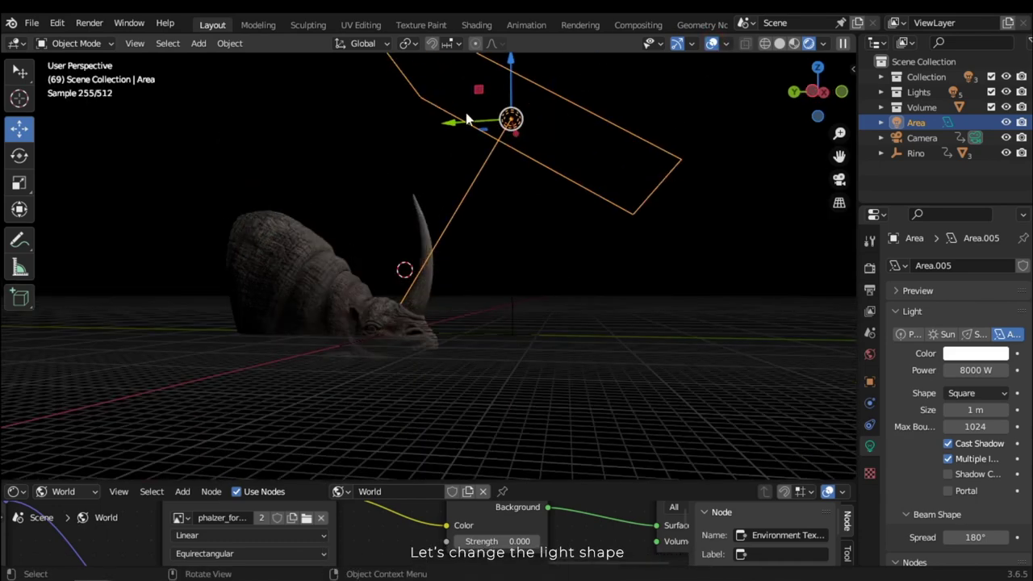
Try the Rectangle and Disk shapes for the area light and return it to Square
click(970, 394)
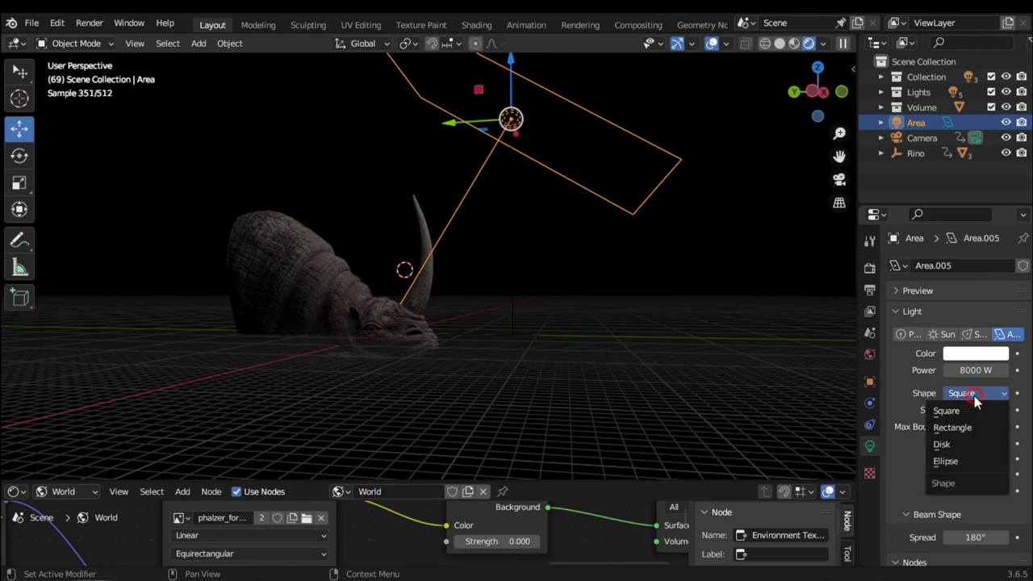
click(958, 427)
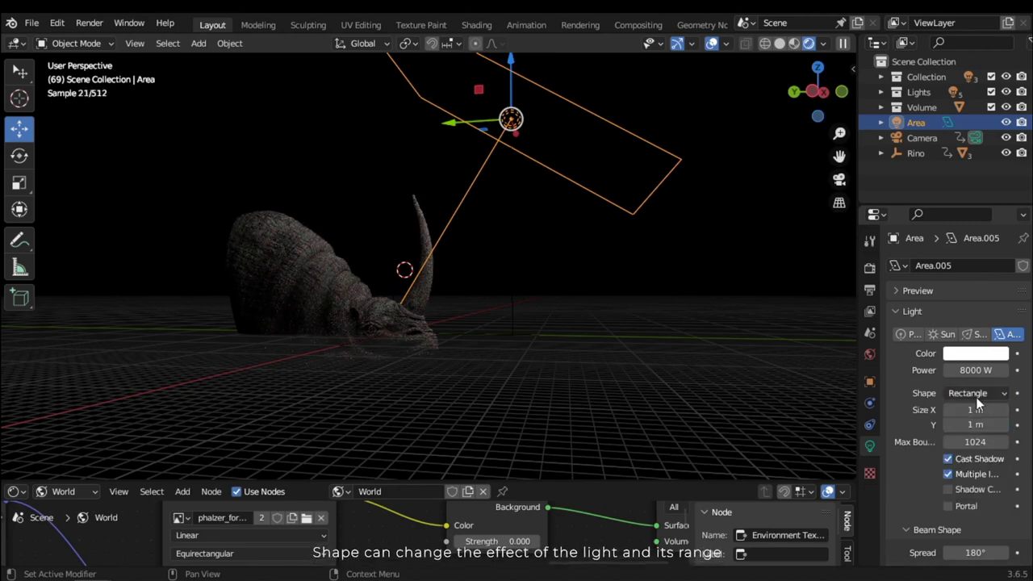
click(976, 394)
click(971, 444)
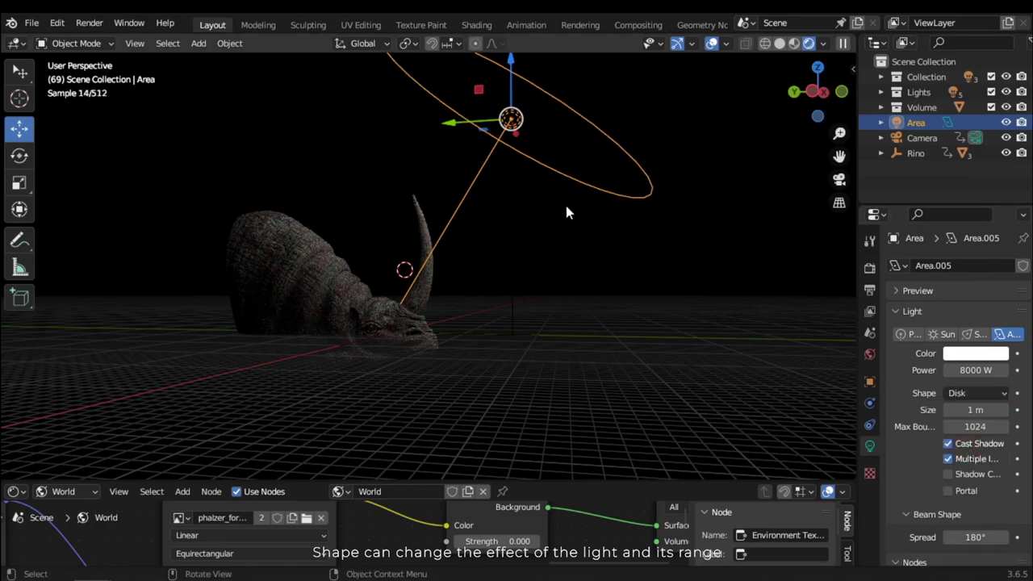
middle_drag(589, 145, 598, 193)
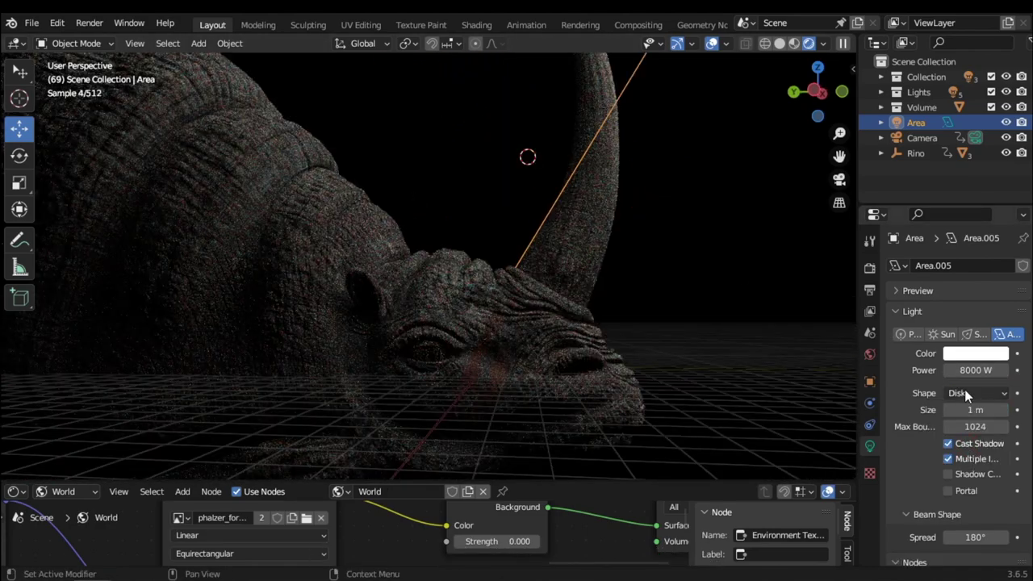
click(964, 391)
click(960, 407)
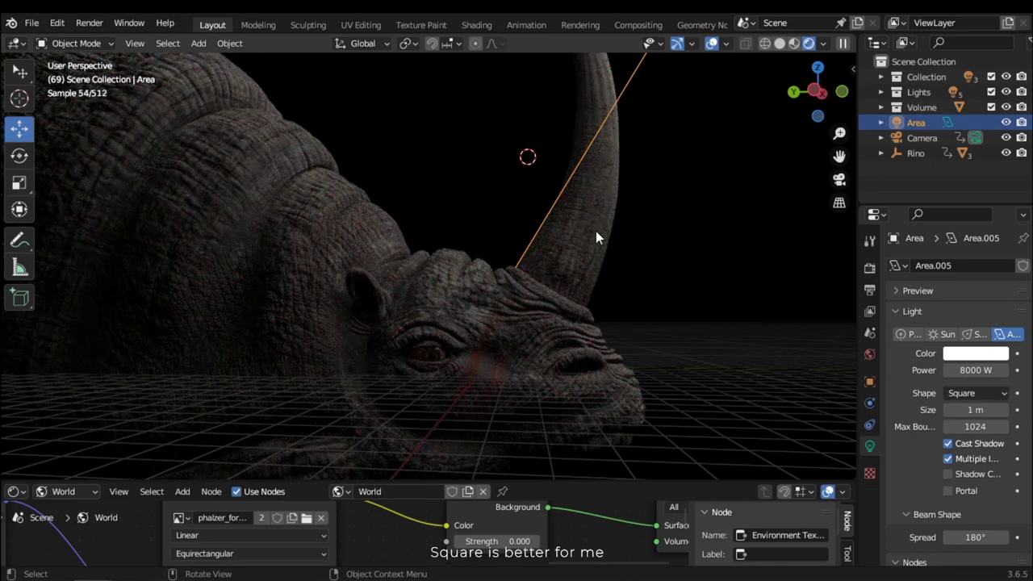
Save the file and bring the whole rhino and its area light back into view
key(ctrl+s)
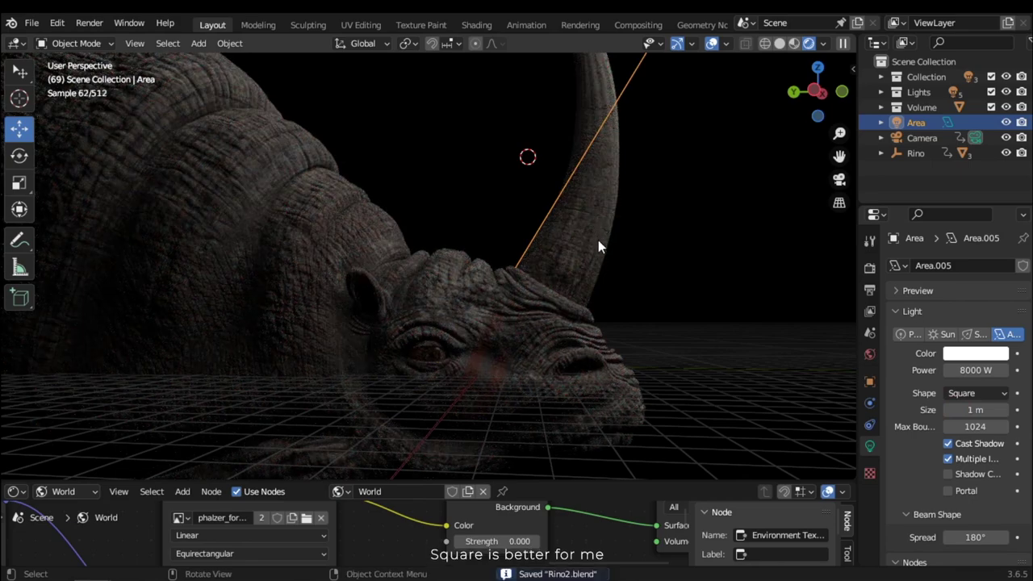
scroll(597, 250, down, 5)
middle_drag(597, 256, 566, 316)
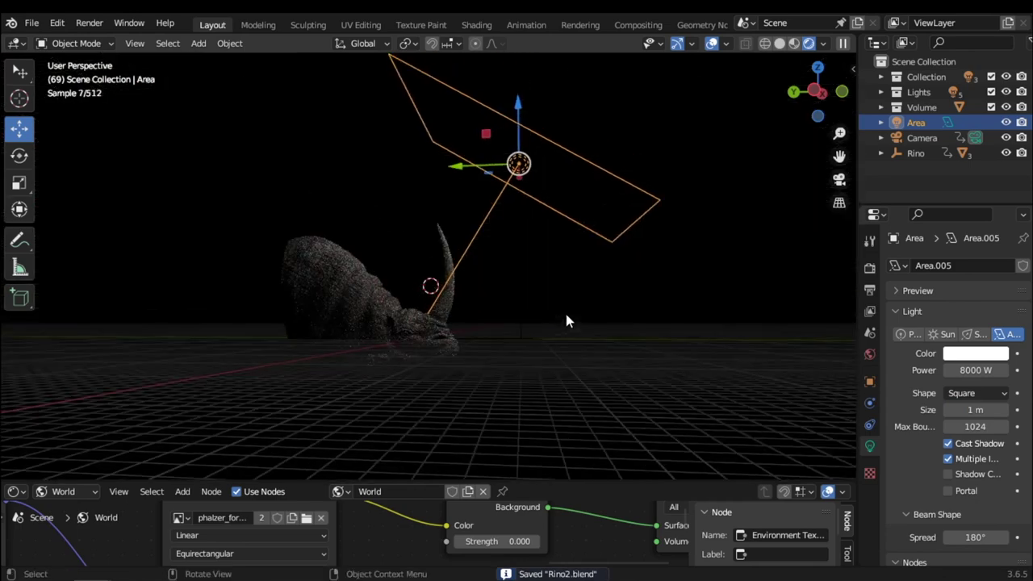
Try sizes of 2 m and 3 m for the area light and check it through the camera with the overlays hidden
click(968, 404)
text(2)
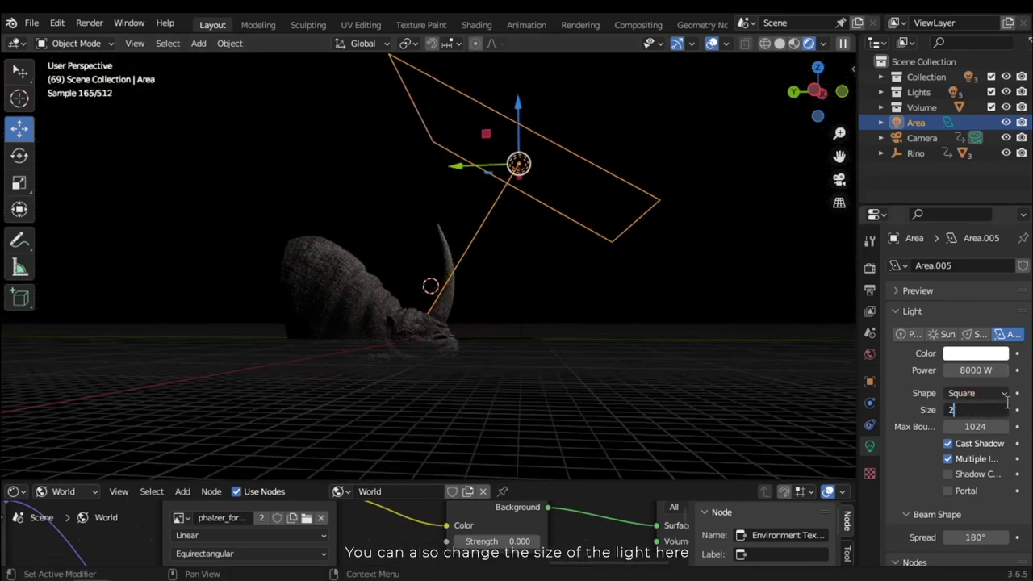
key(Return)
click(975, 409)
text(3)
key(Return)
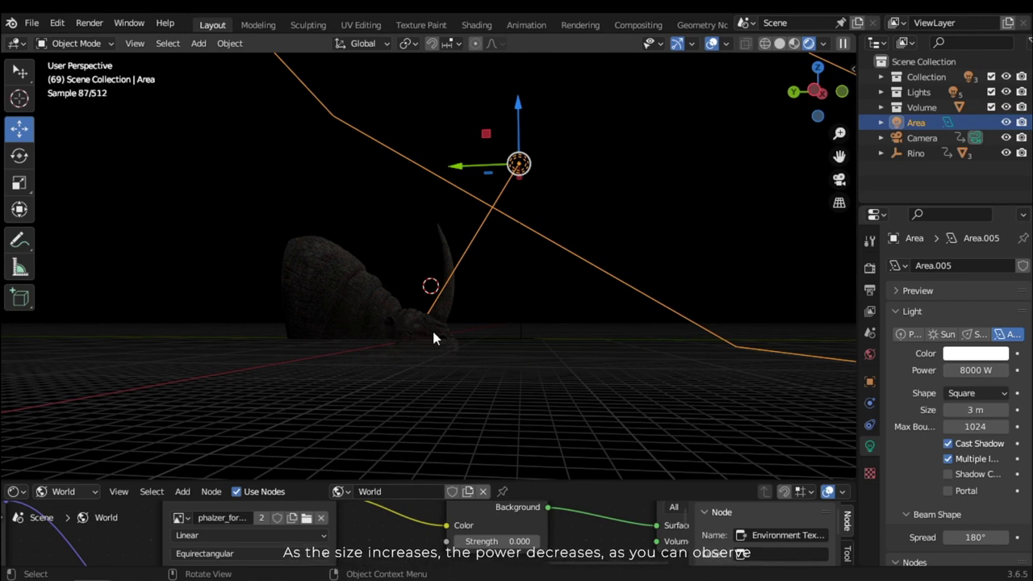
key(KP_0)
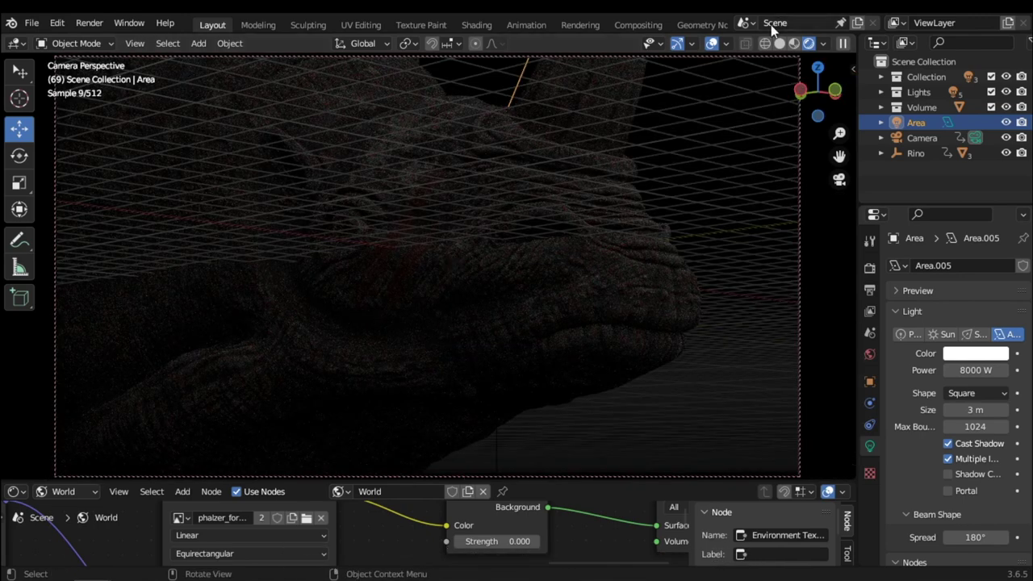
click(710, 43)
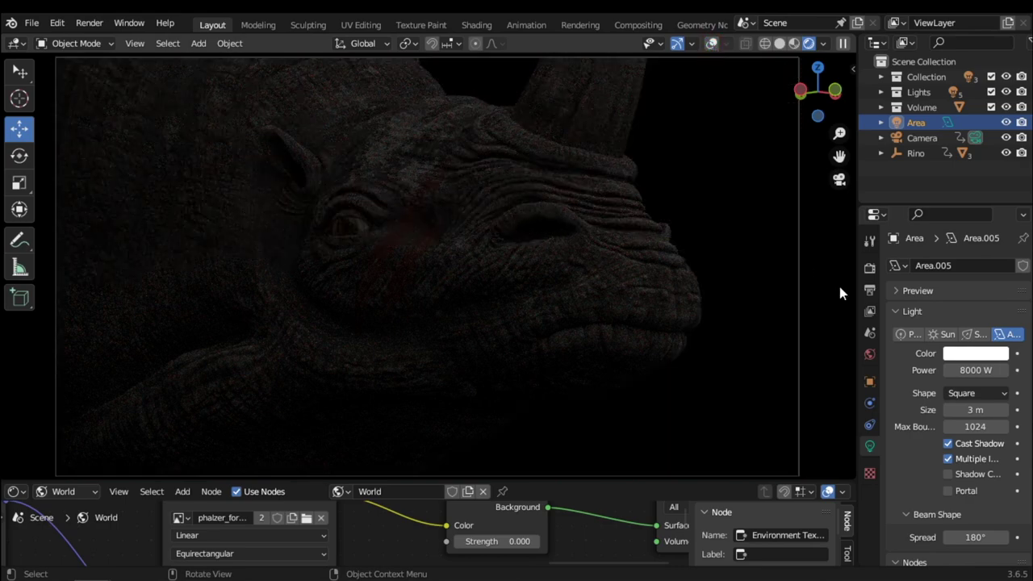
Try smaller area light sizes of 0.5 m and 0.2 m in the camera view
click(973, 410)
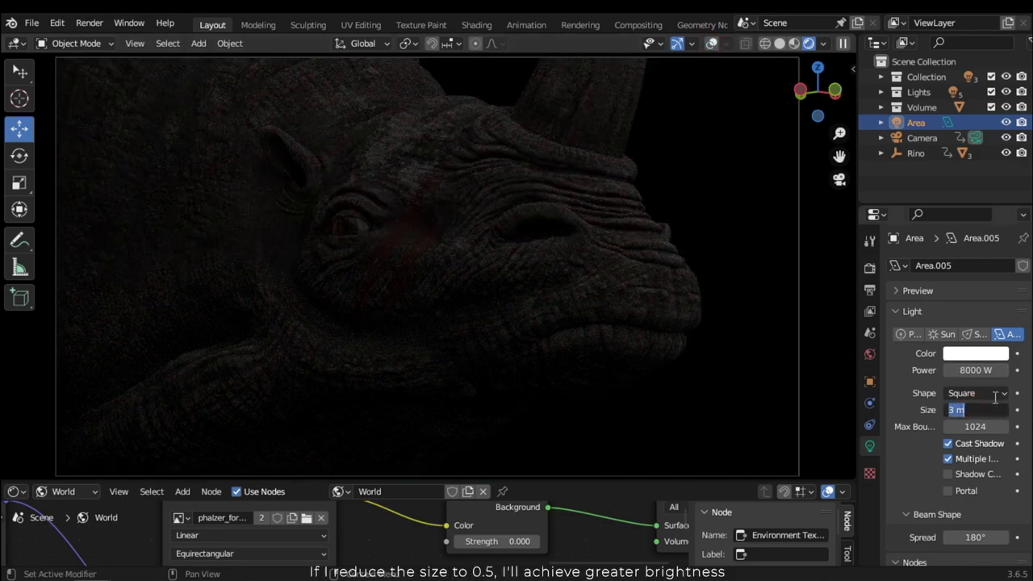
text(0.5)
key(Return)
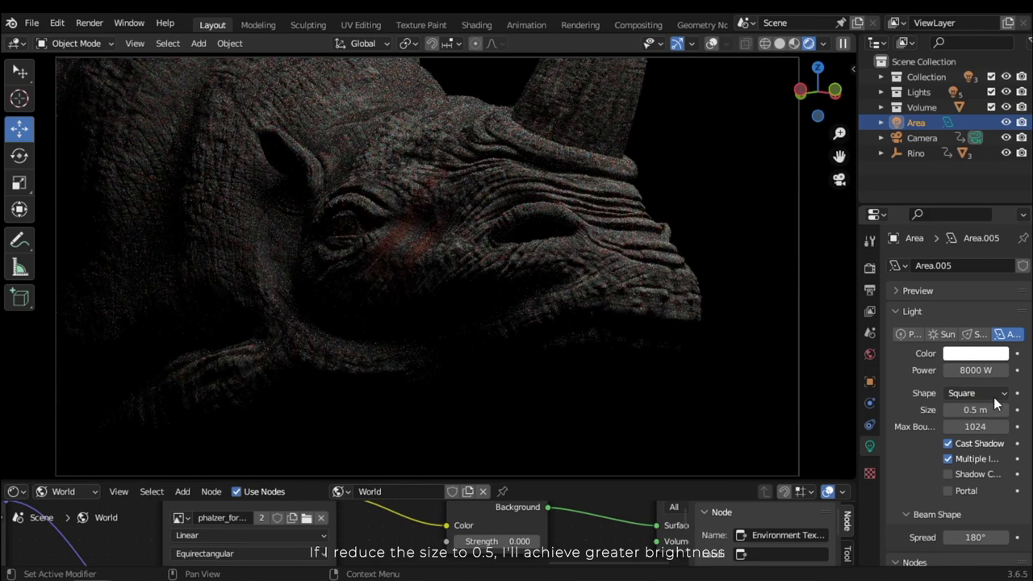
click(983, 410)
text(.2)
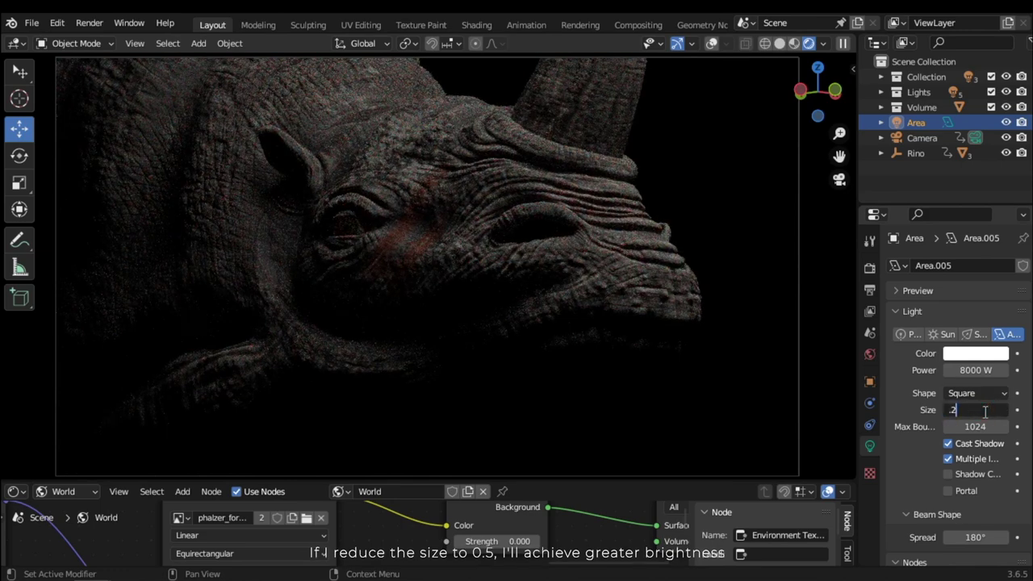
key(Return)
Set the area light's size to 1.5 m and its power to 11000 W
click(978, 408)
text(1.5)
key(Return)
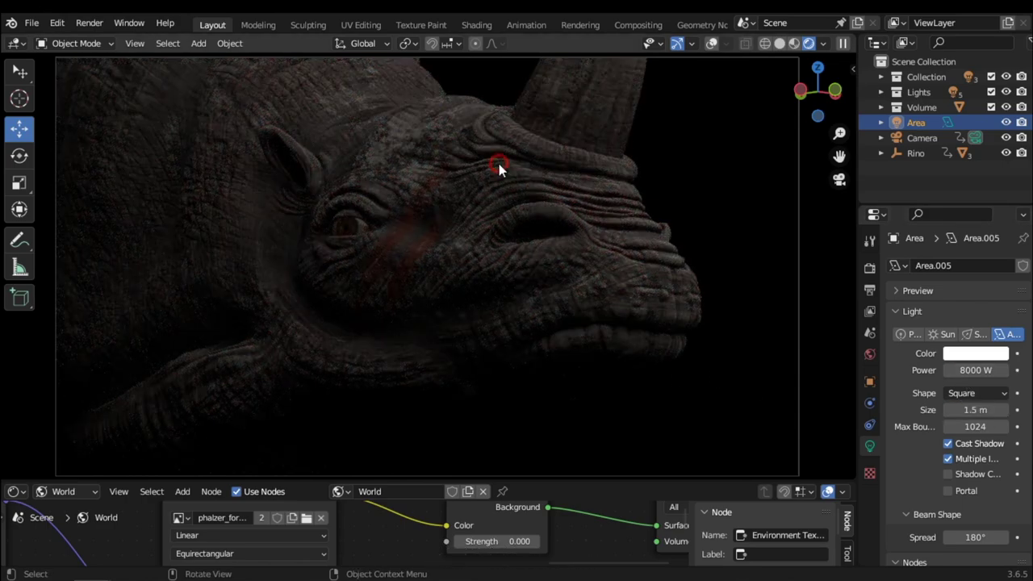
click(977, 370)
text(11000)
key(Return)
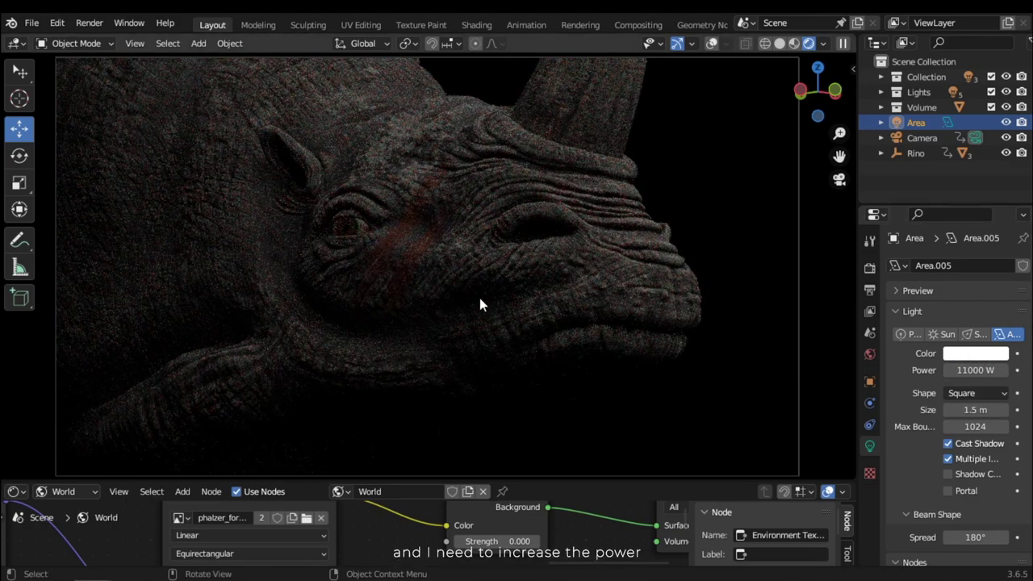
Duplicate the area light in the perspective view with the overlays shown and place the copy lower, near the rhino's horn
key(KP_0)
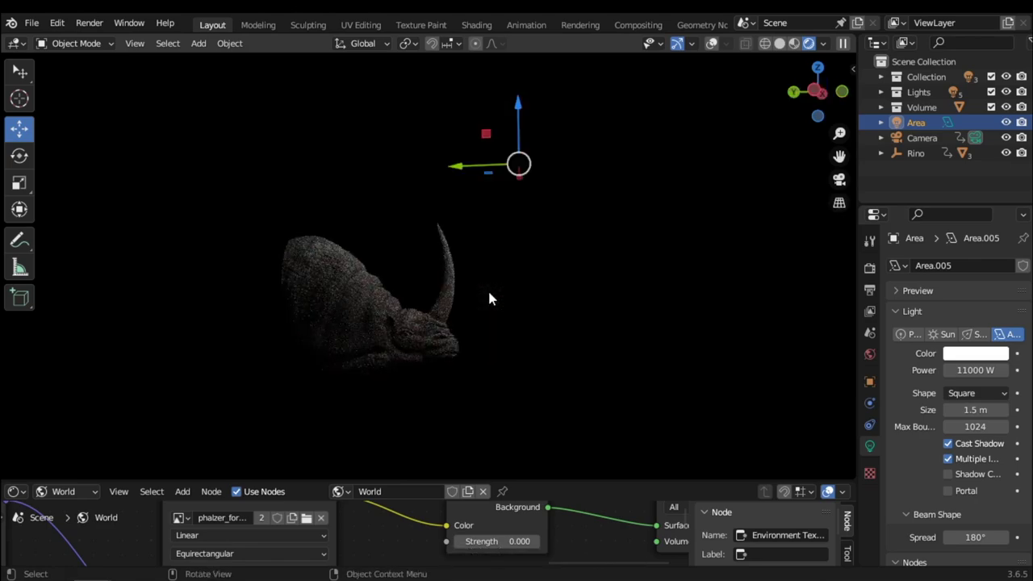
click(711, 42)
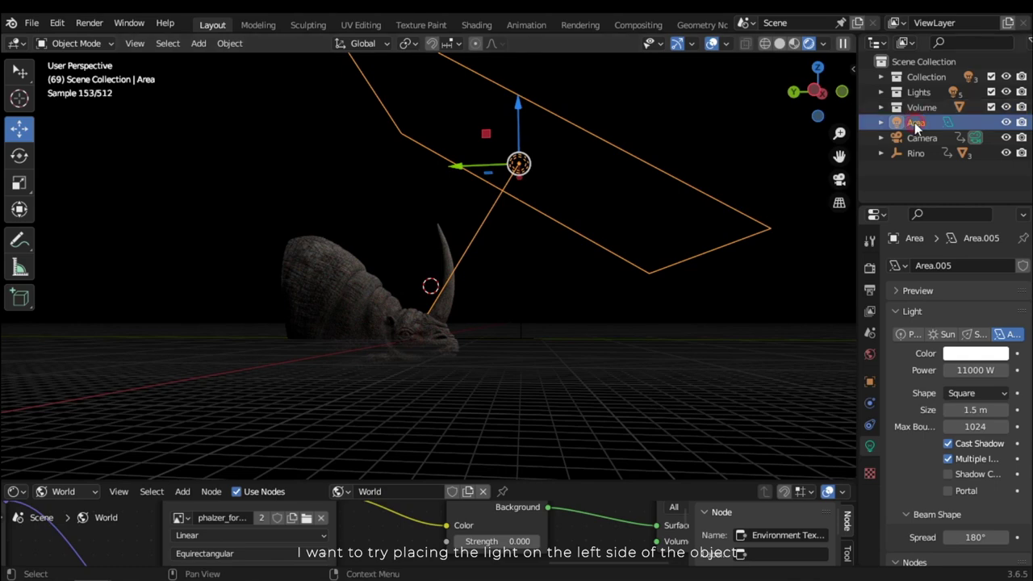
key(shift+d)
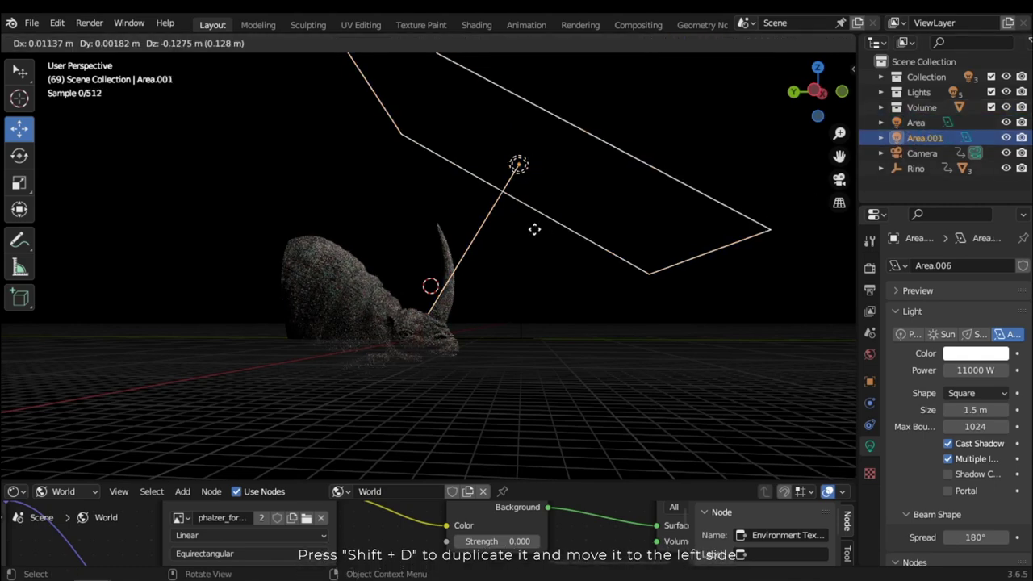
click(491, 300)
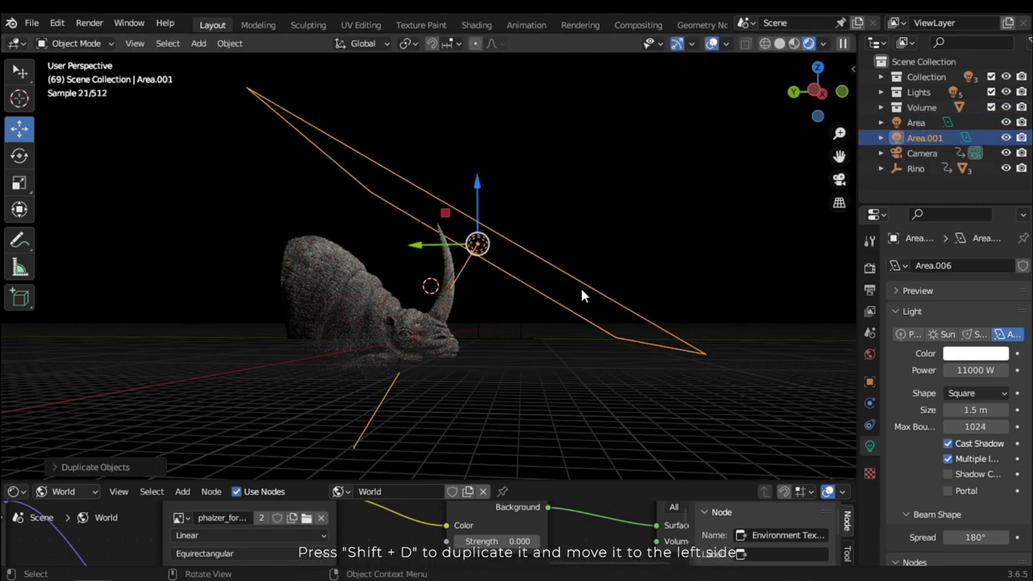
Rotate the duplicated area light so that it points at the rhino's left side
middle_drag(586, 292, 484, 325)
key(shift+space)
click(380, 298)
middle_drag(380, 298, 538, 264)
drag(451, 218, 435, 282)
middle_drag(436, 282, 500, 282)
mouse_move(501, 282)
mouse_down()
mouse_move(504, 290)
mouse_move(484, 274)
mouse_up()
middle_drag(484, 274, 468, 256)
drag(468, 256, 484, 242)
middle_drag(484, 242, 476, 258)
Move the duplicated light into place beside the rhino and save the file in the camera view
key(shift+space)
drag(476, 258, 537, 252)
middle_drag(537, 253, 463, 308)
key(KP_0)
key(ctrl+s)
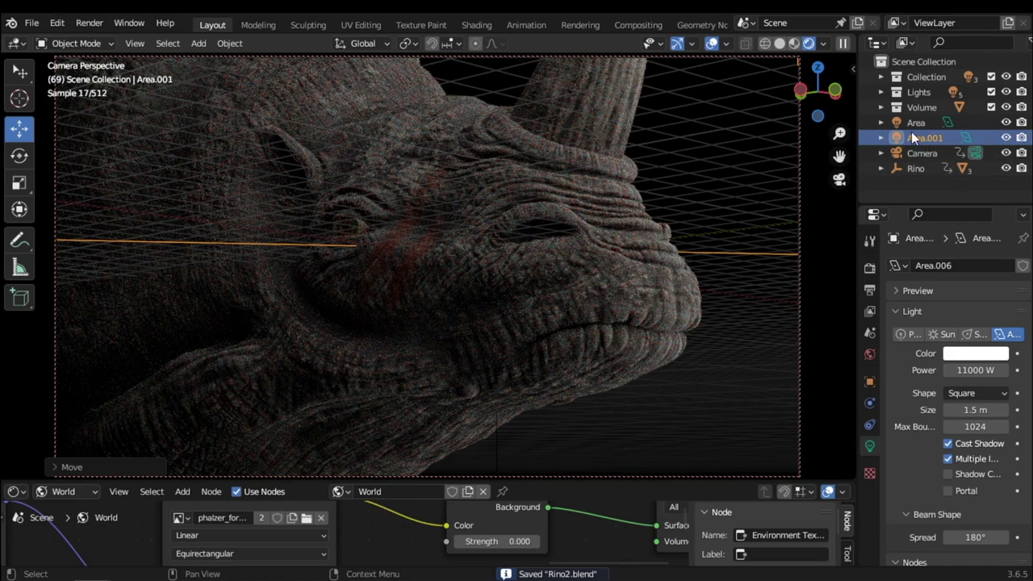
Hide the top area light and the overlays to judge the left-side light alone, and make the top light visible again
click(909, 125)
click(1005, 122)
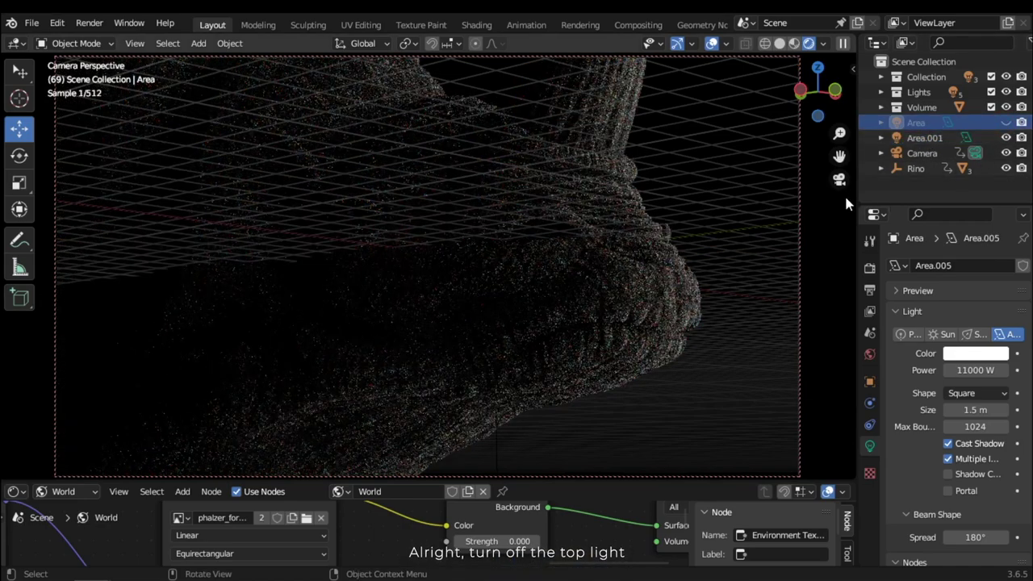
click(712, 43)
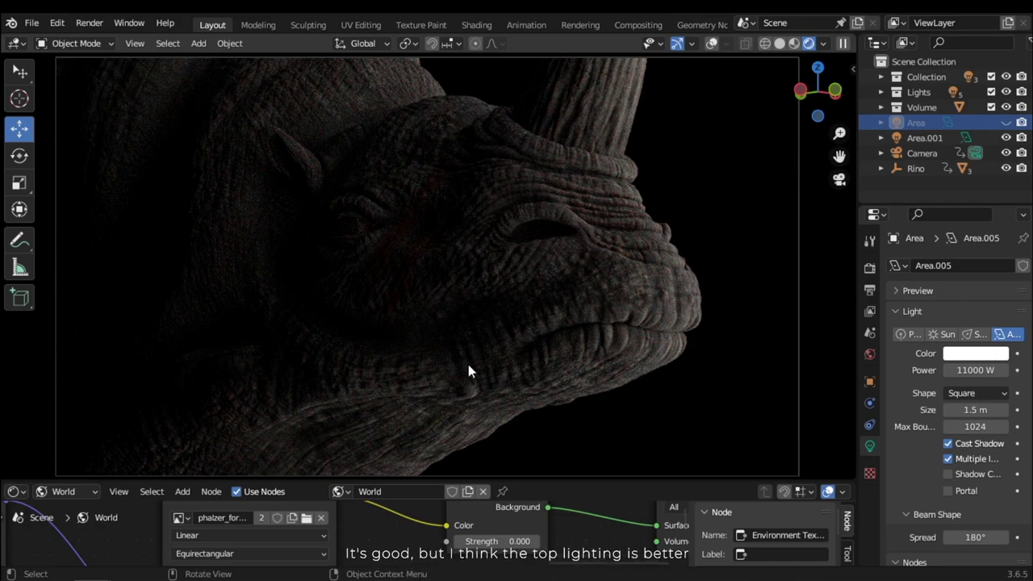
click(1005, 122)
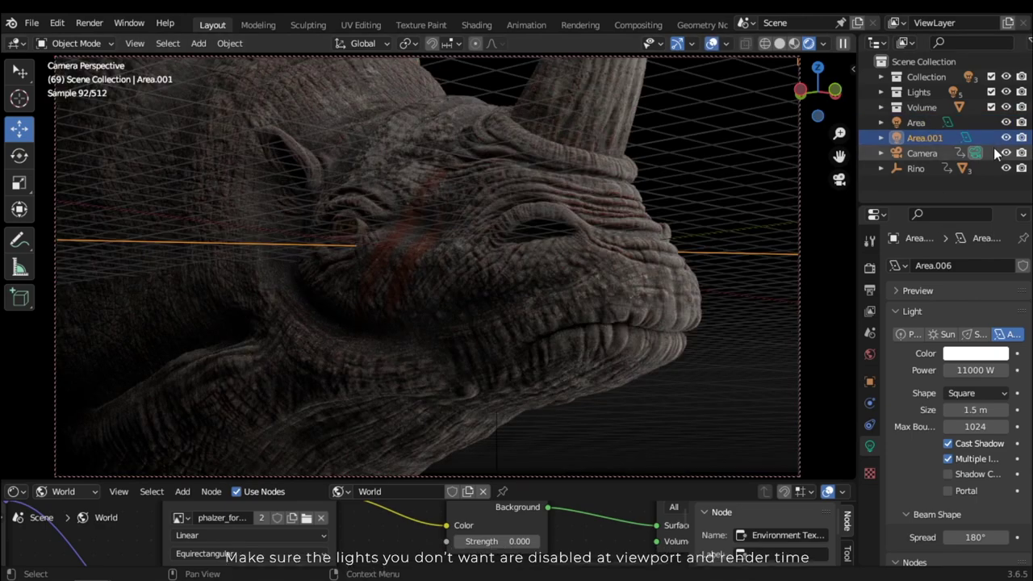
Disable the left-side light Area.001 both in the viewport and in renders
click(1005, 137)
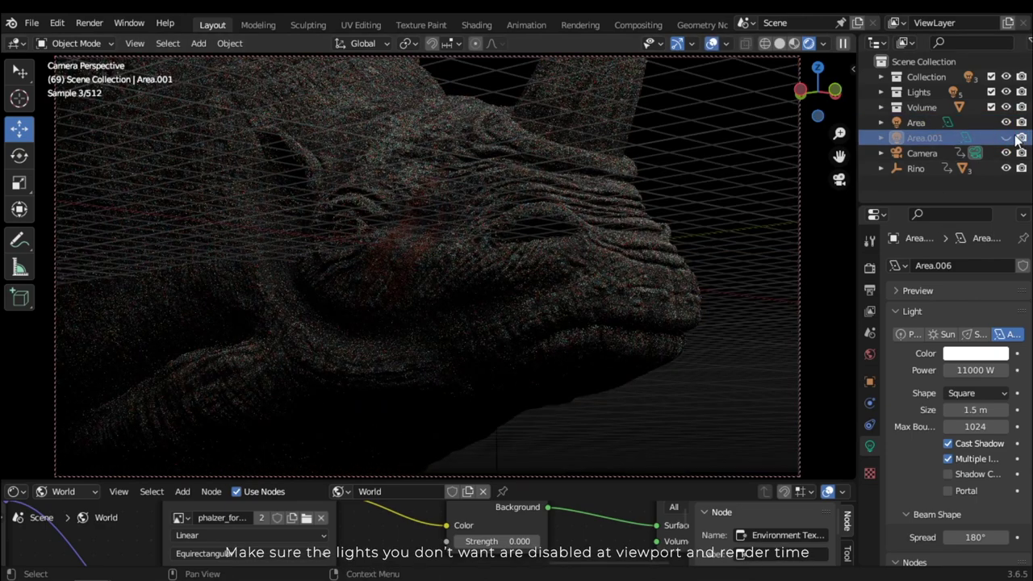
click(1020, 140)
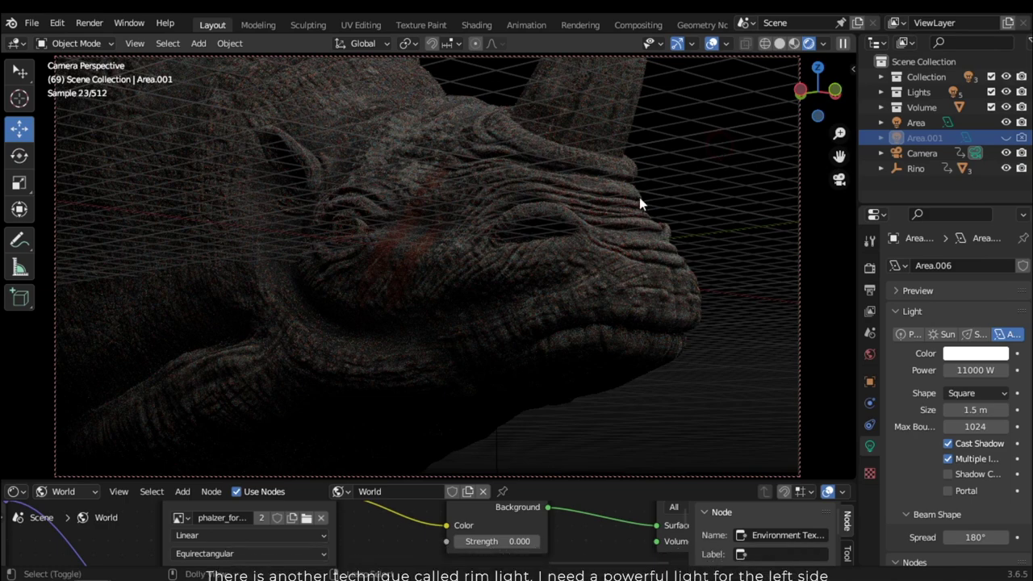
Save the file and duplicate the top area light in the perspective view as the basis for a rim light
key(KP_0)
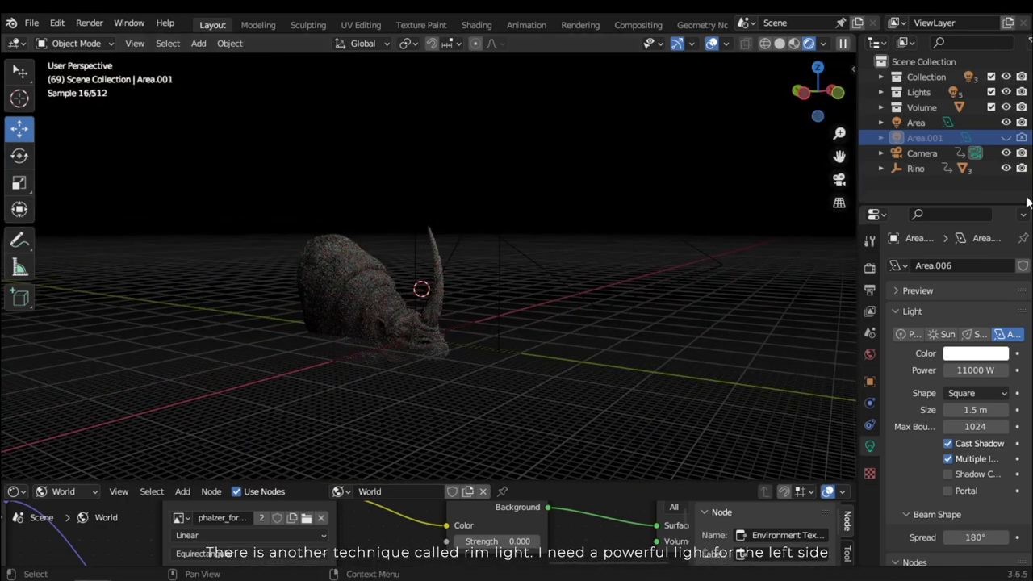
click(915, 122)
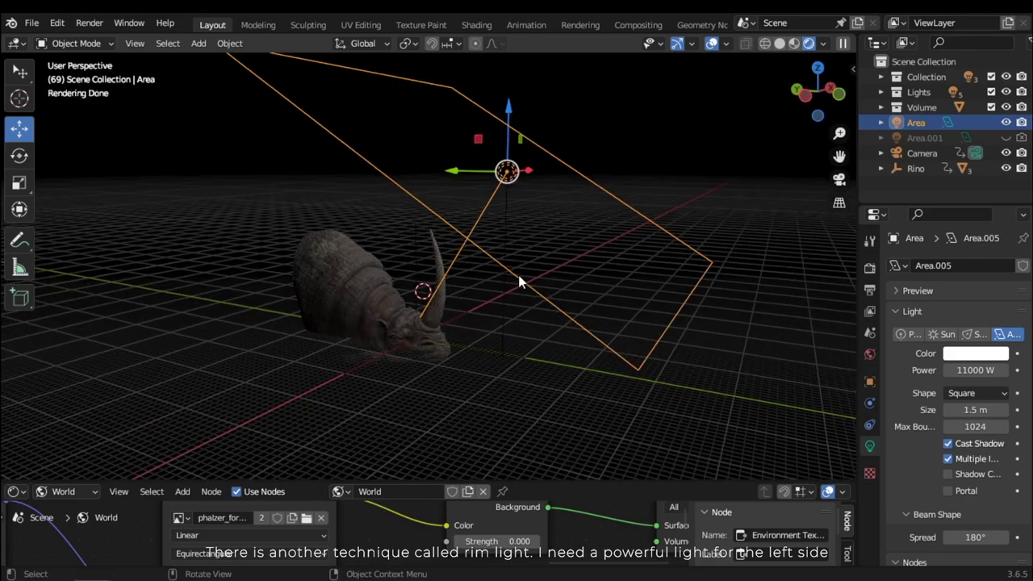
middle_drag(546, 250, 500, 334)
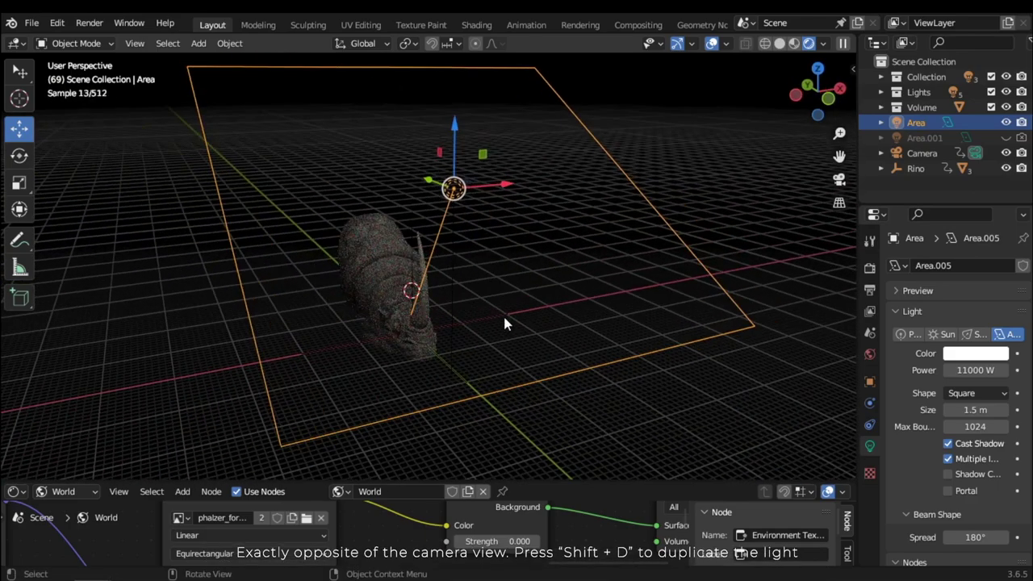
key(ctrl+s)
key(shift+d)
click(624, 290)
Rotate the new light toward the rhino and move it behind the animal, opposite the camera
middle_drag(588, 302, 579, 222)
key(shift+space)
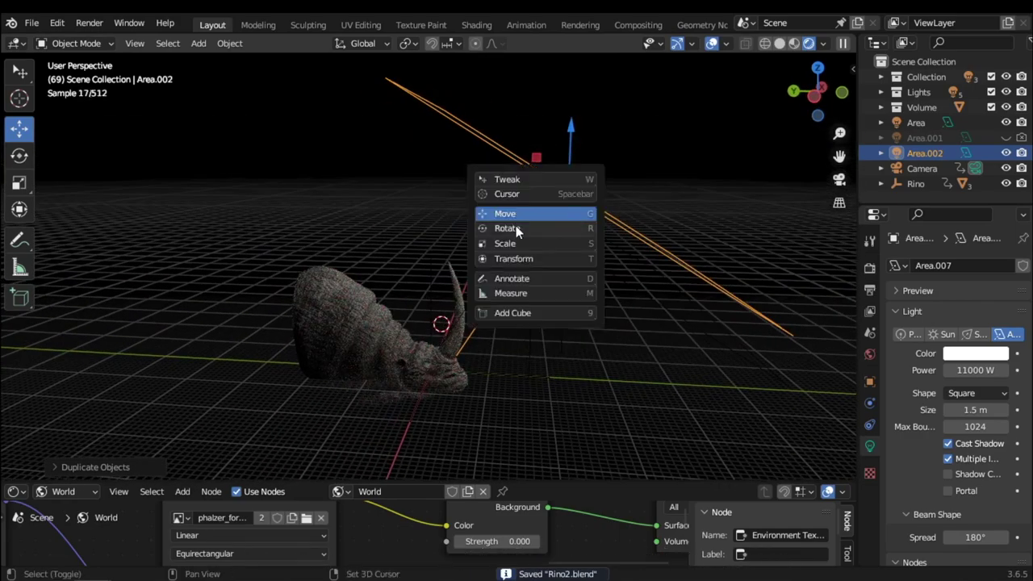
click(518, 228)
drag(594, 182, 557, 193)
middle_drag(556, 194, 493, 275)
key(shift+space)
key(g)
drag(493, 274, 690, 343)
Set the rim light's size to 1 m and view the result through the camera with the overlays hidden
click(998, 410)
text(1)
key(Return)
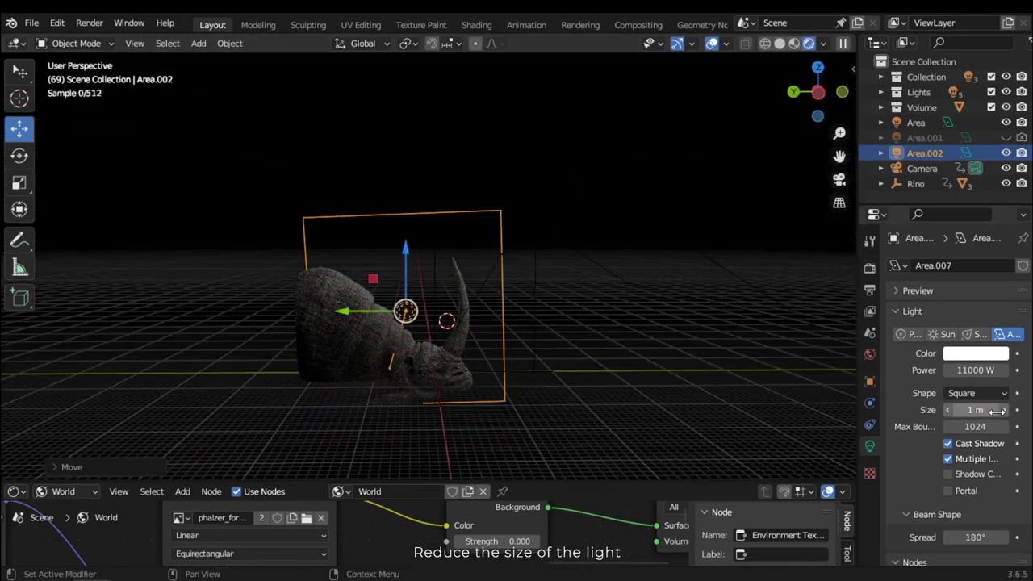
middle_drag(622, 291, 493, 290)
key(KP_0)
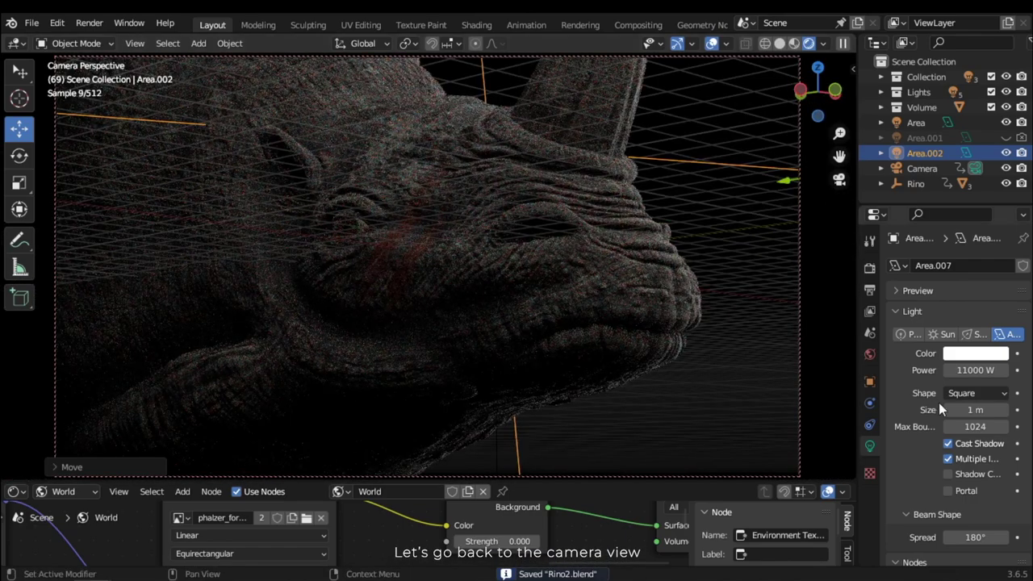
click(975, 369)
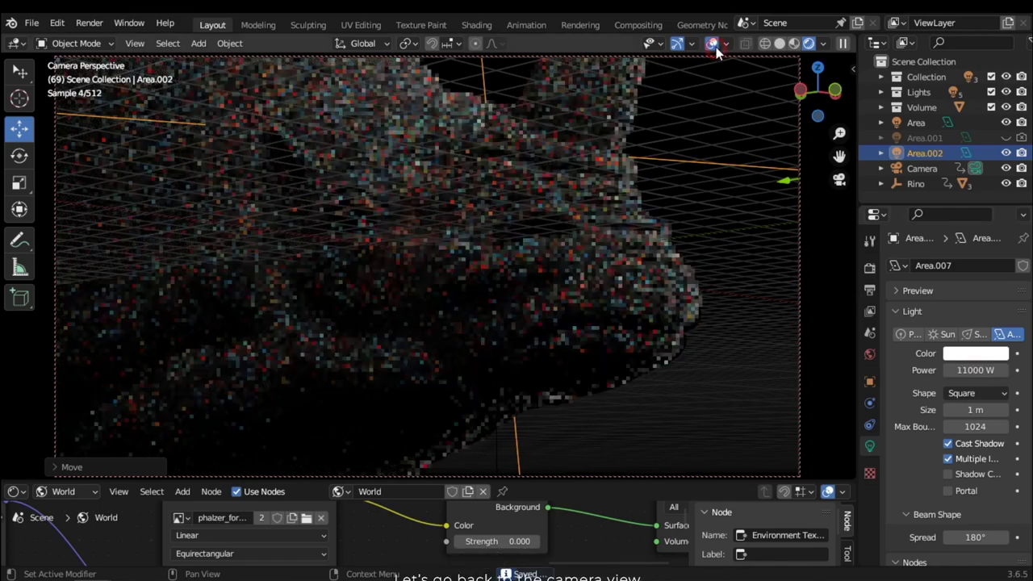
click(710, 43)
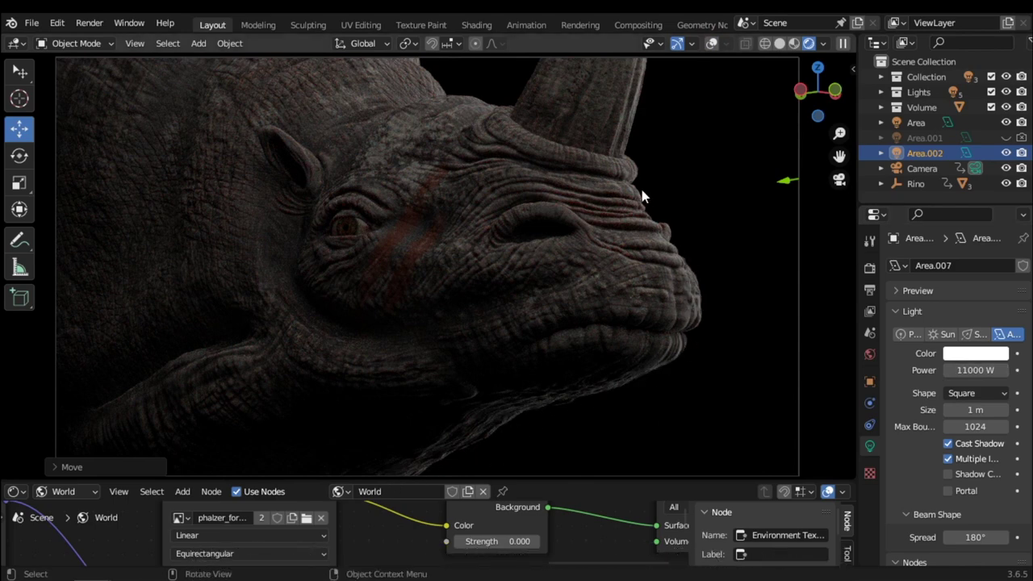
Try a power of 30000 W for the rim light
click(972, 370)
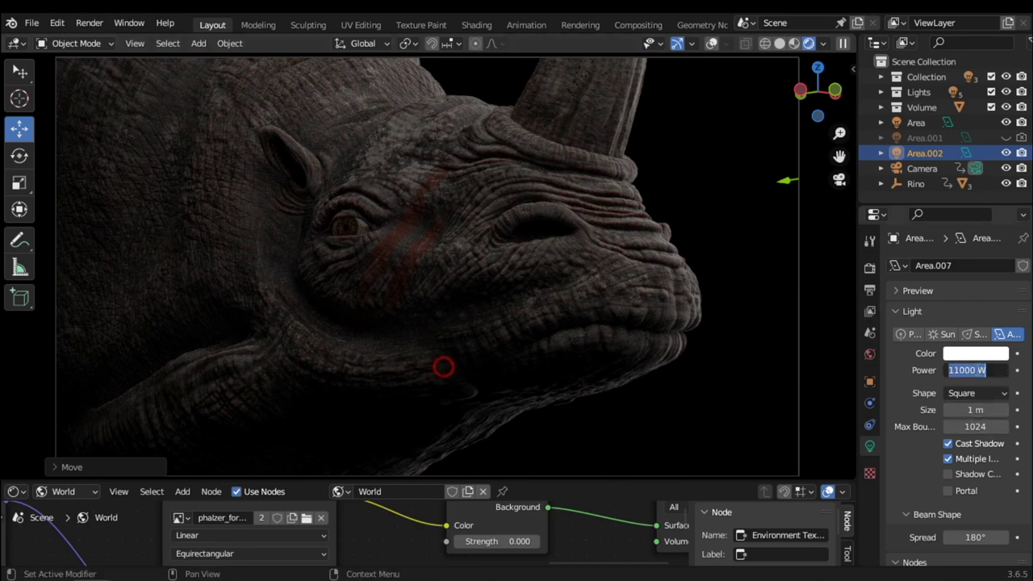
text(30)
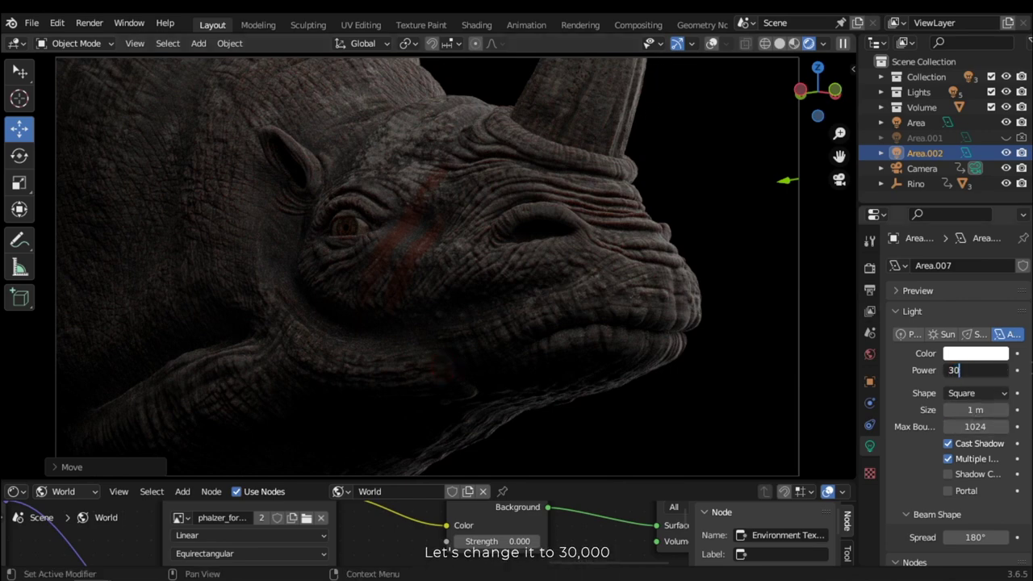
text(000)
key(Return)
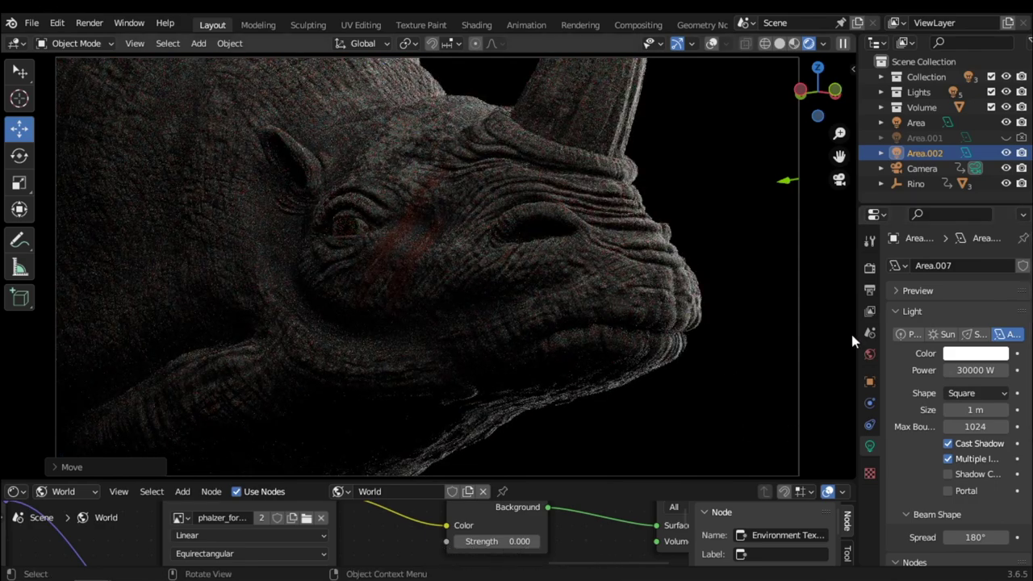
Set the rim light's power to 50000 W and save the file
click(968, 370)
text(50000)
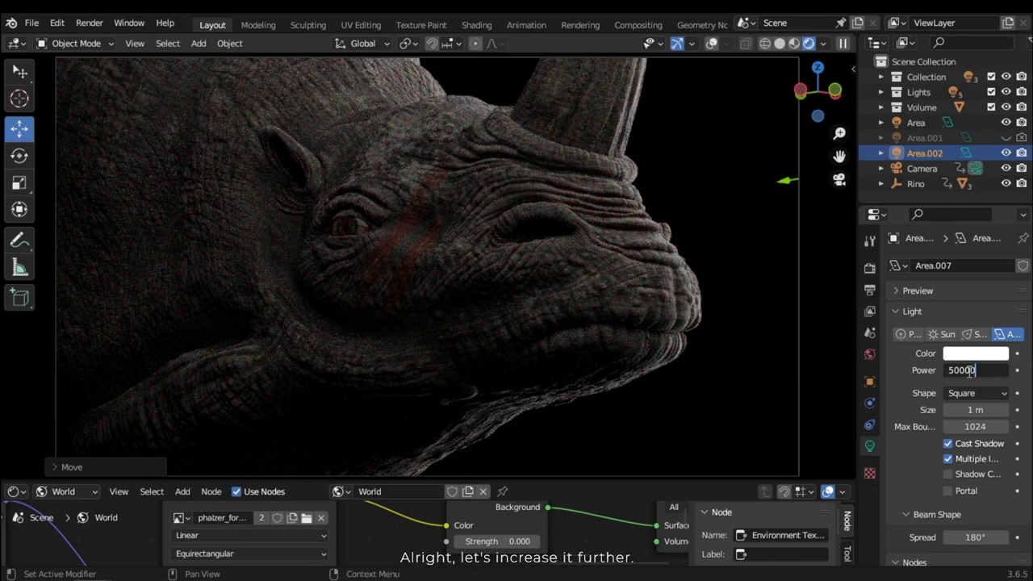
key(Return)
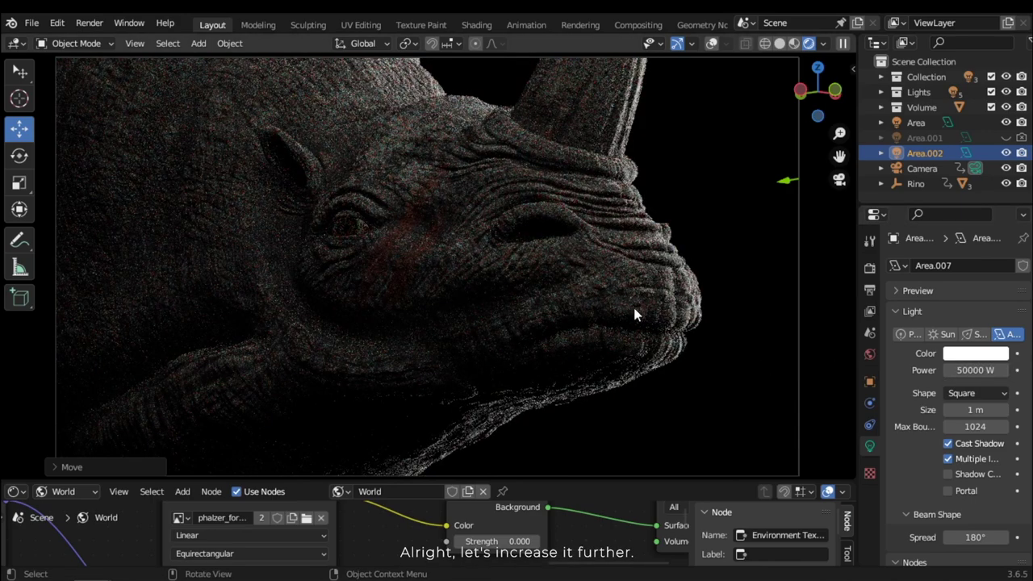
key(ctrl+s)
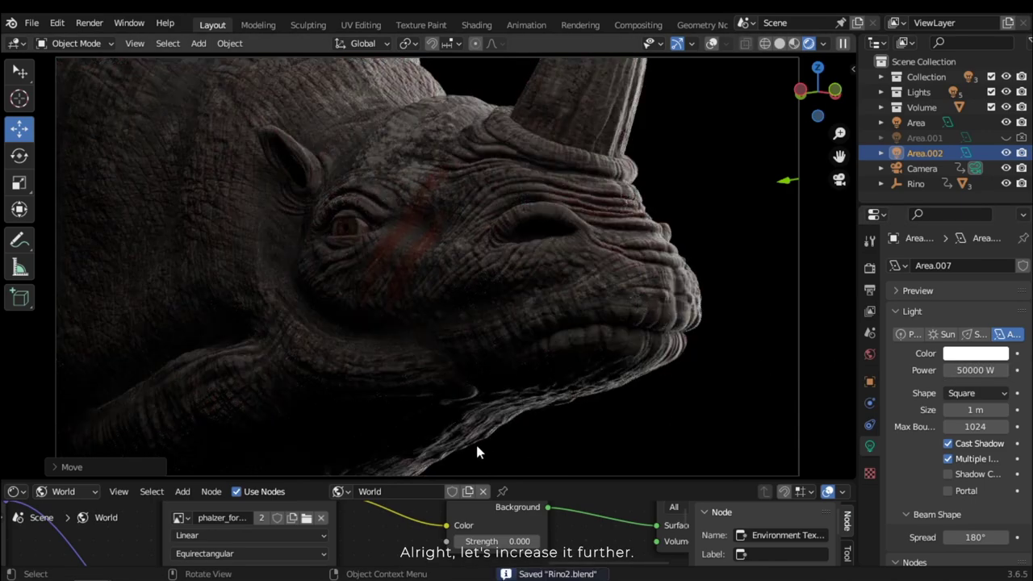
Move the rim light slightly higher in the camera view
key(g)
click(675, 231)
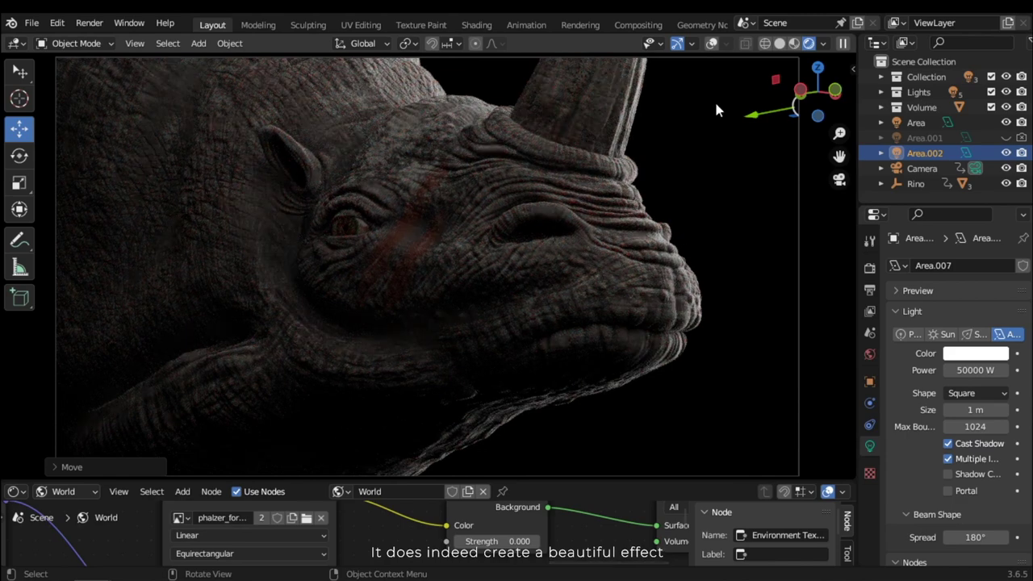
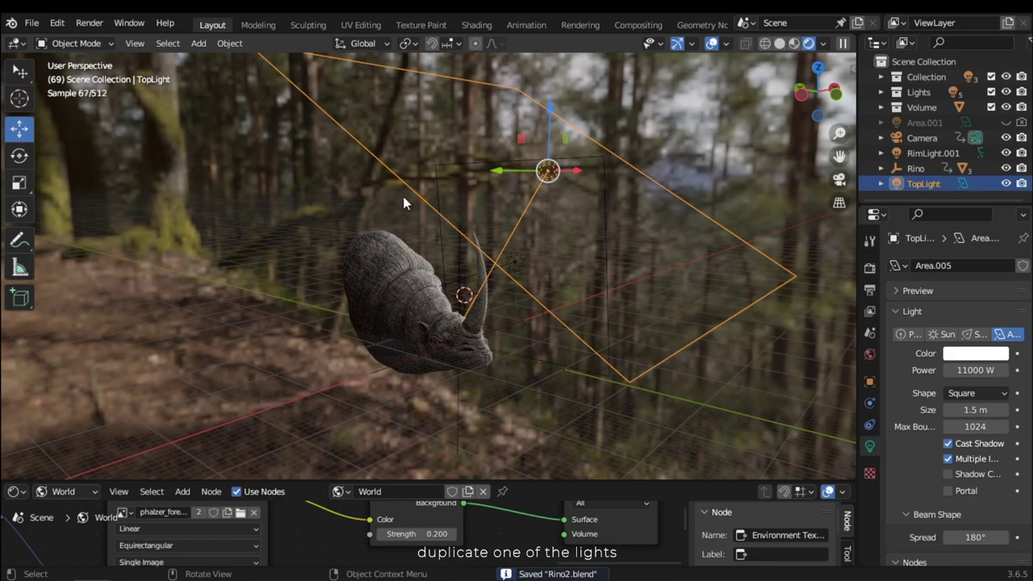
Duplicate the top area light, place the copy above and behind the rhino's back, and rotate it towards the body
middle_drag(402, 196, 529, 275)
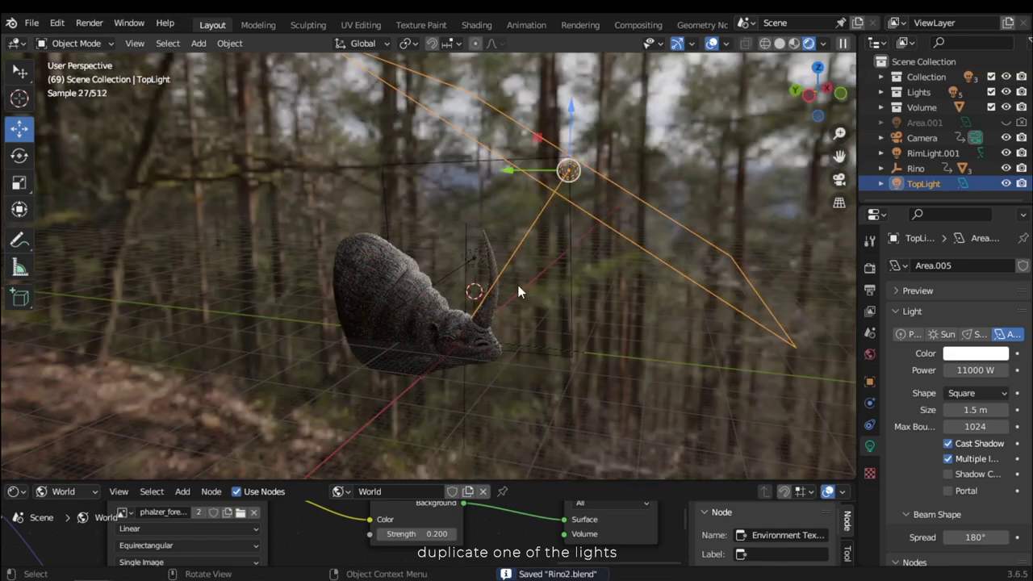
key(shift+d)
click(417, 243)
click(20, 156)
drag(322, 137, 258, 210)
Set the duplicated area light's size to 1 m
mouse_move(293, 202)
middle_down()
mouse_move(293, 266)
mouse_move(293, 210)
middle_up()
double_click(974, 409)
text(1)
key(Return)
Reposition the duplicated light behind the rhino and view the result through the camera with the overlays hidden
middle_drag(516, 347, 385, 355)
key(shift+space)
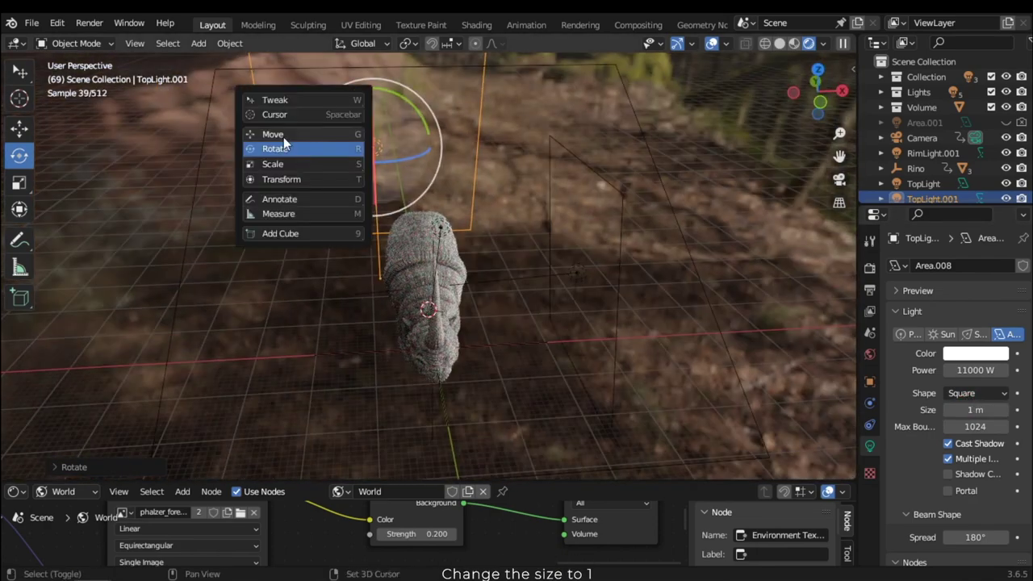
click(283, 137)
drag(416, 143, 461, 147)
middle_drag(460, 147, 399, 200)
drag(331, 231, 266, 221)
middle_drag(420, 246, 401, 235)
key(KP_0)
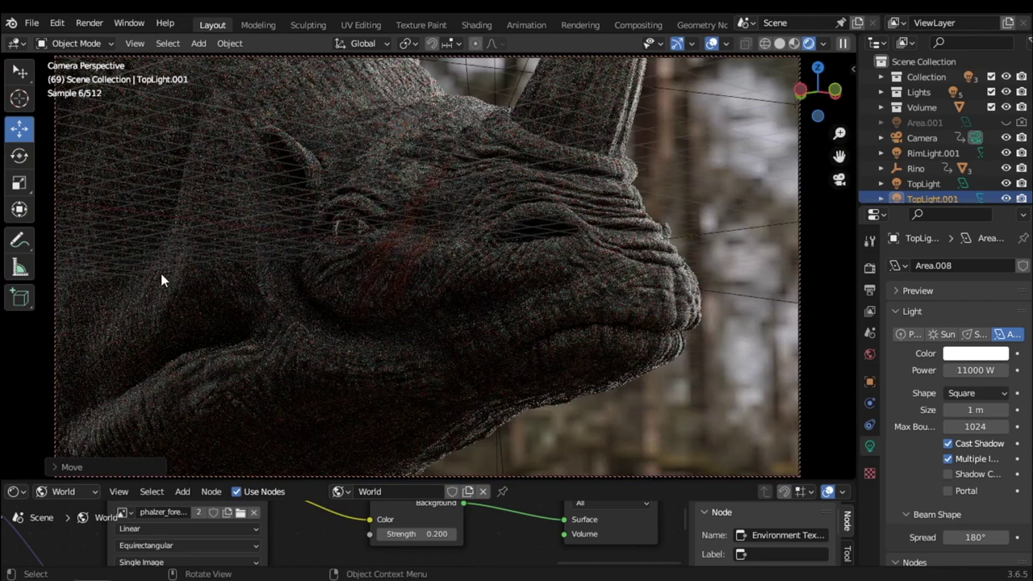
click(710, 43)
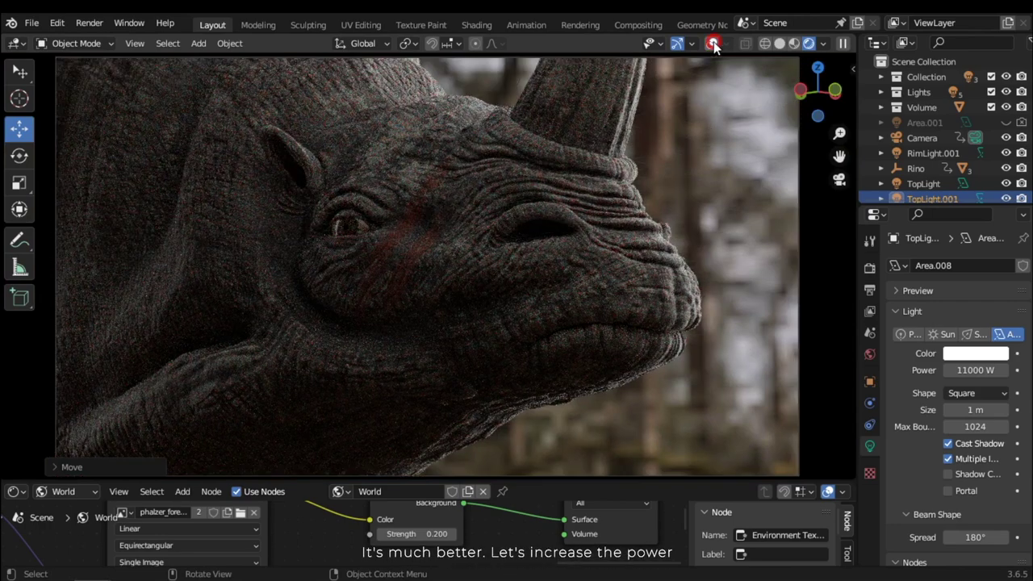
Try a power of 20000 W for the duplicated light behind the rhino
click(975, 370)
text(20000)
key(Return)
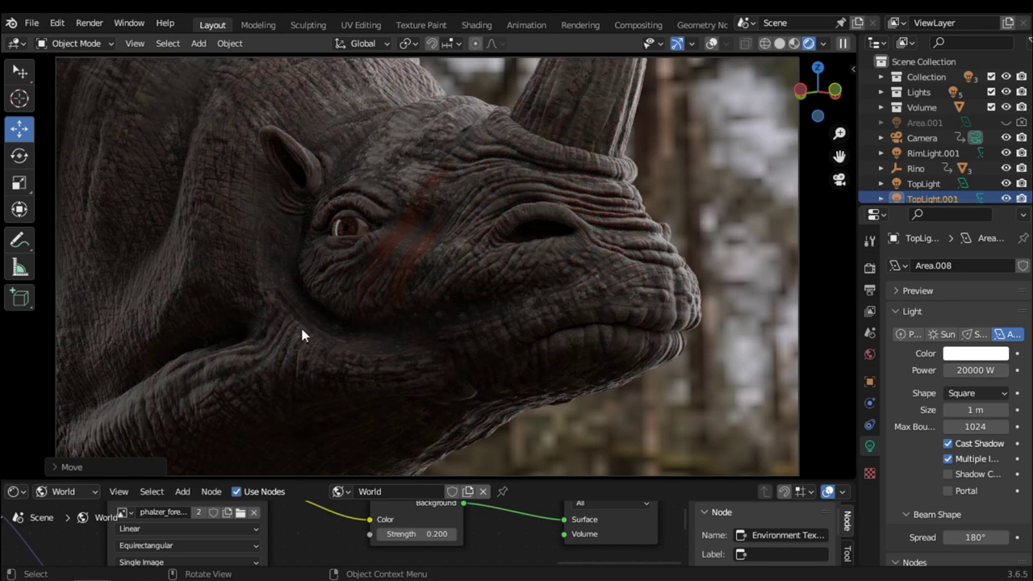
Rename the duplicated top light as BackLight
scroll(929, 126, down, 1)
double_click(929, 188)
text(BackLight)
key(Return)
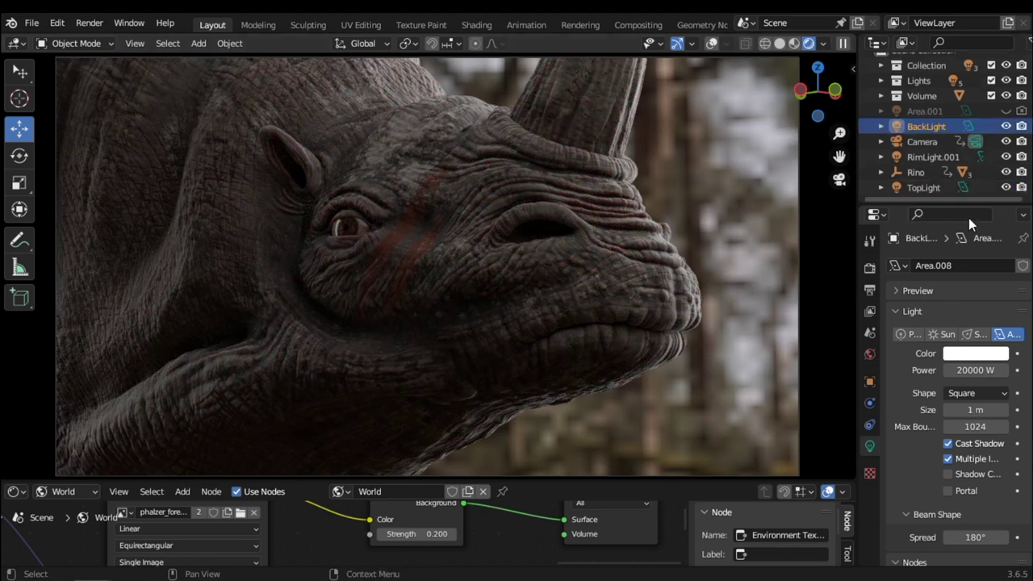
Set the back light's power to 30000 W
click(967, 369)
text(3000)
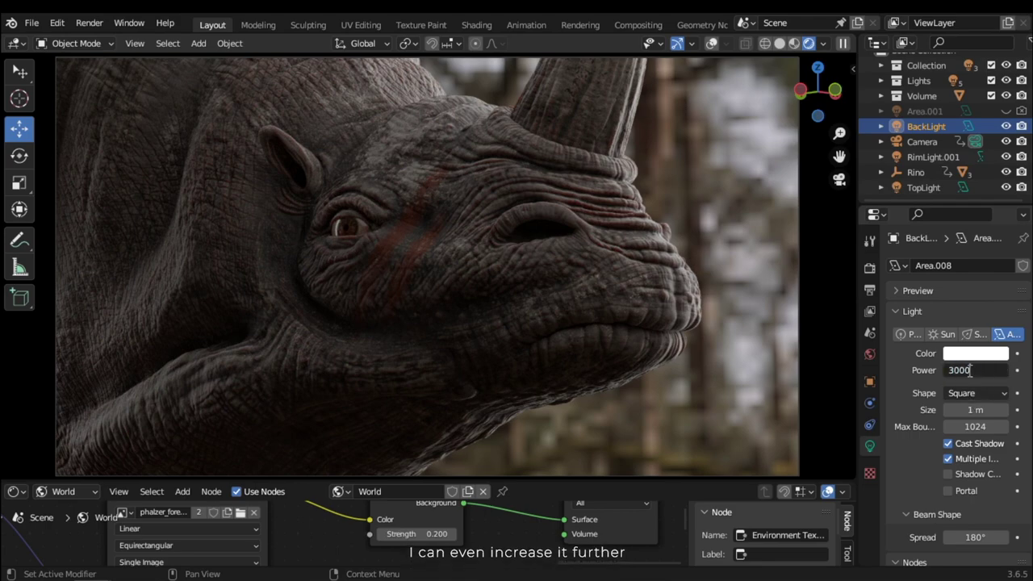
text(0)
key(Return)
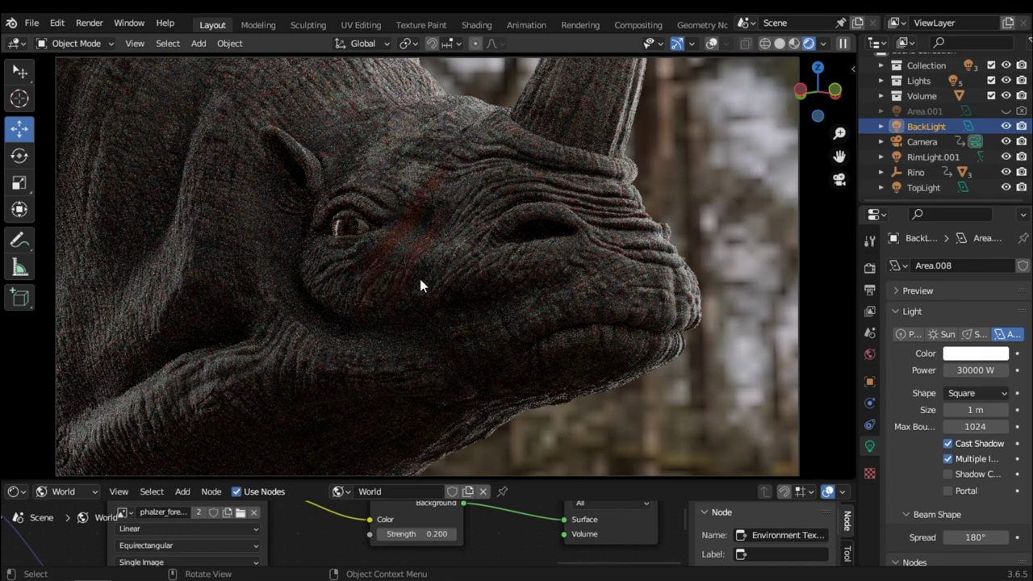
Set the strength of the world's Background node to 0.3 for the forest HDRI
double_click(416, 533)
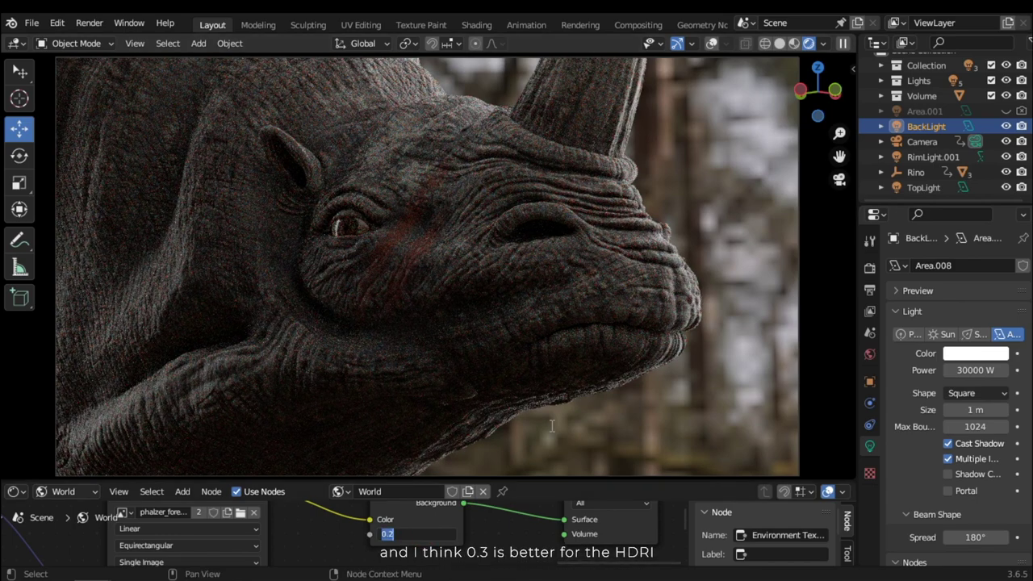
text(.3)
key(Return)
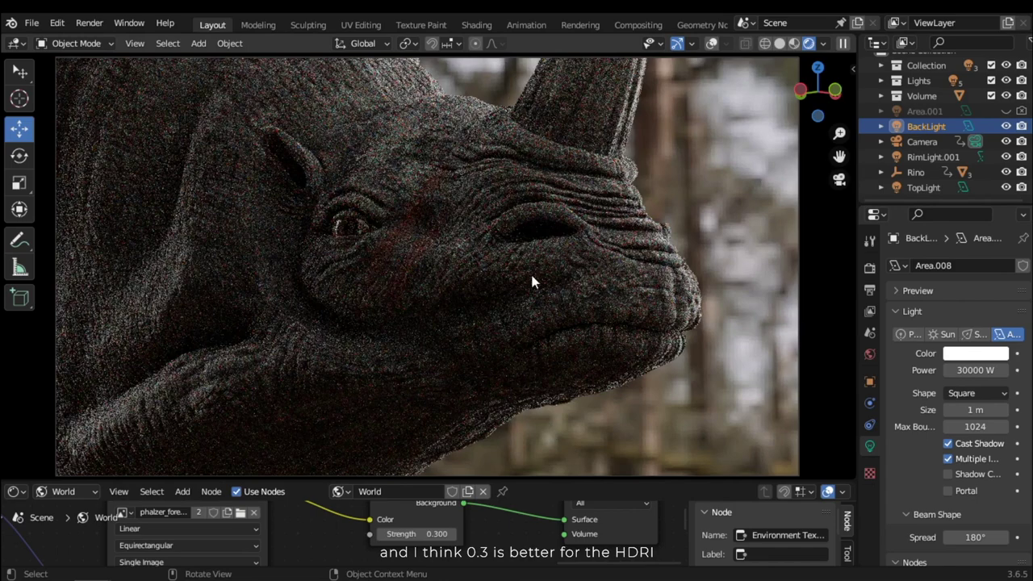